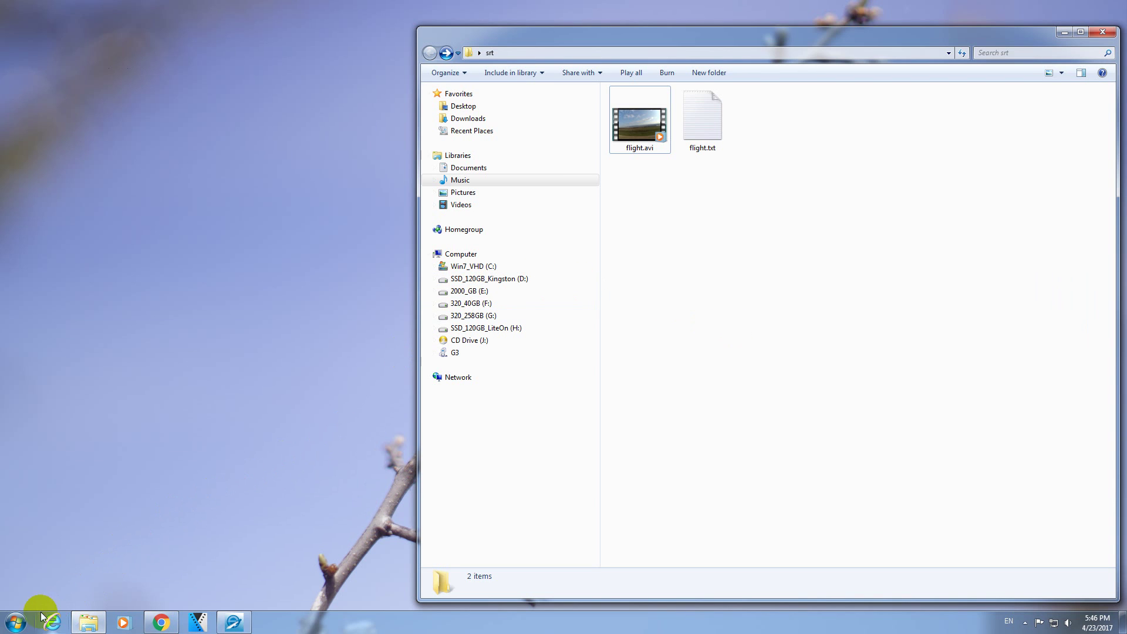
# Step: Launch VLC media player
pyautogui.click(16, 622)
pyautogui.click(75, 482)
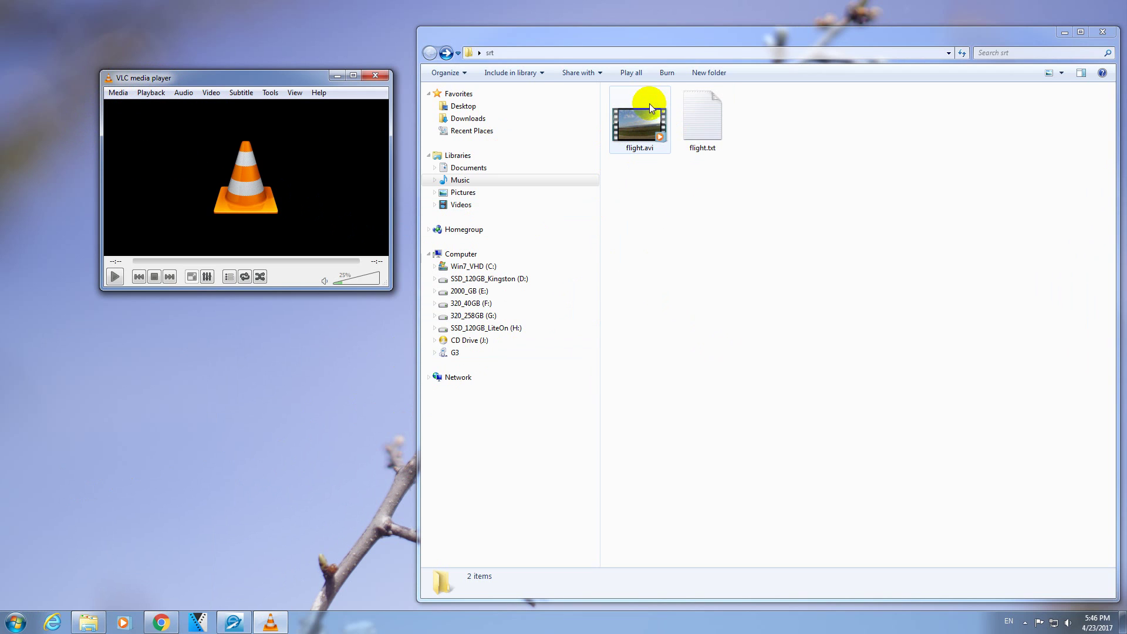
# Step: Open flight.txt from the srt folder to review its subtitle lines and timings, and close it
pyautogui.click(639, 132)
pyautogui.click(703, 124)
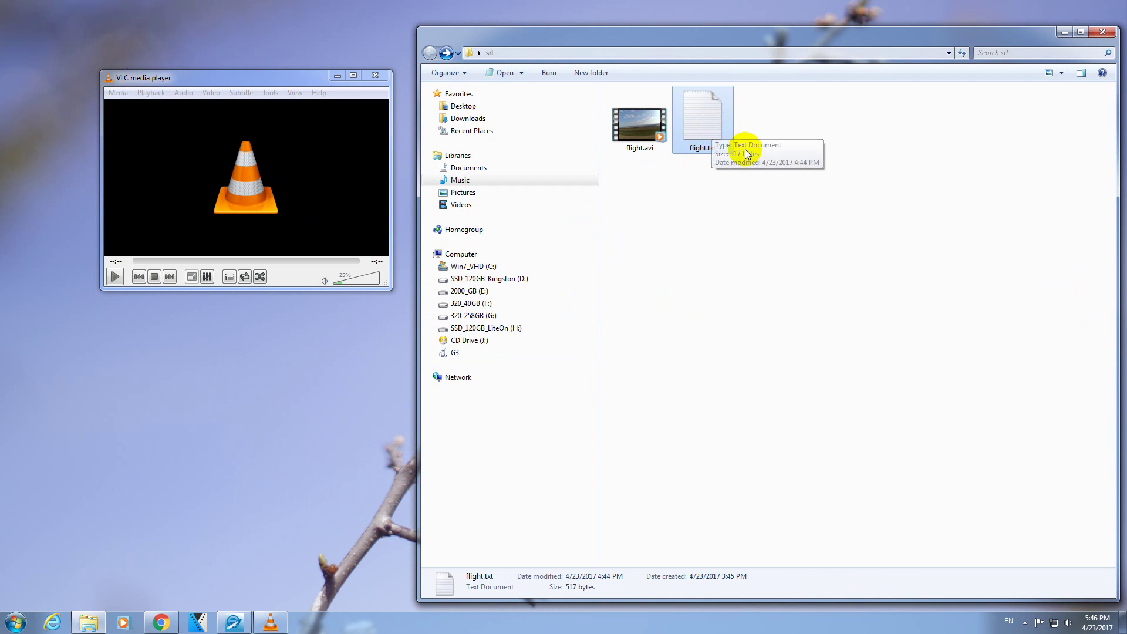
pyautogui.doubleClick(699, 121)
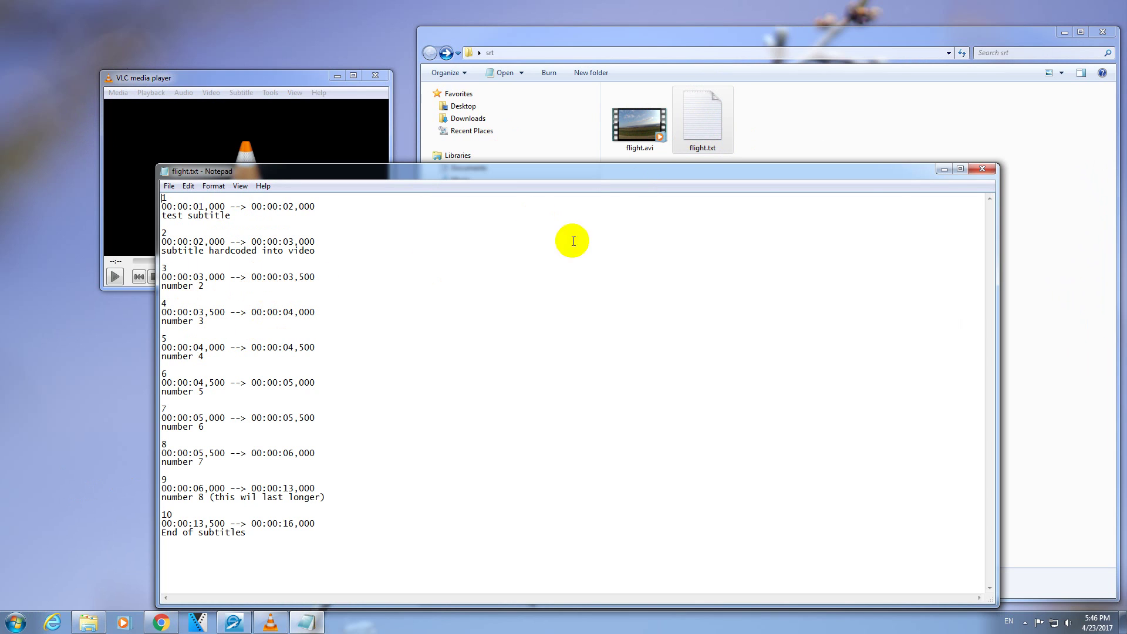
pyautogui.click(982, 169)
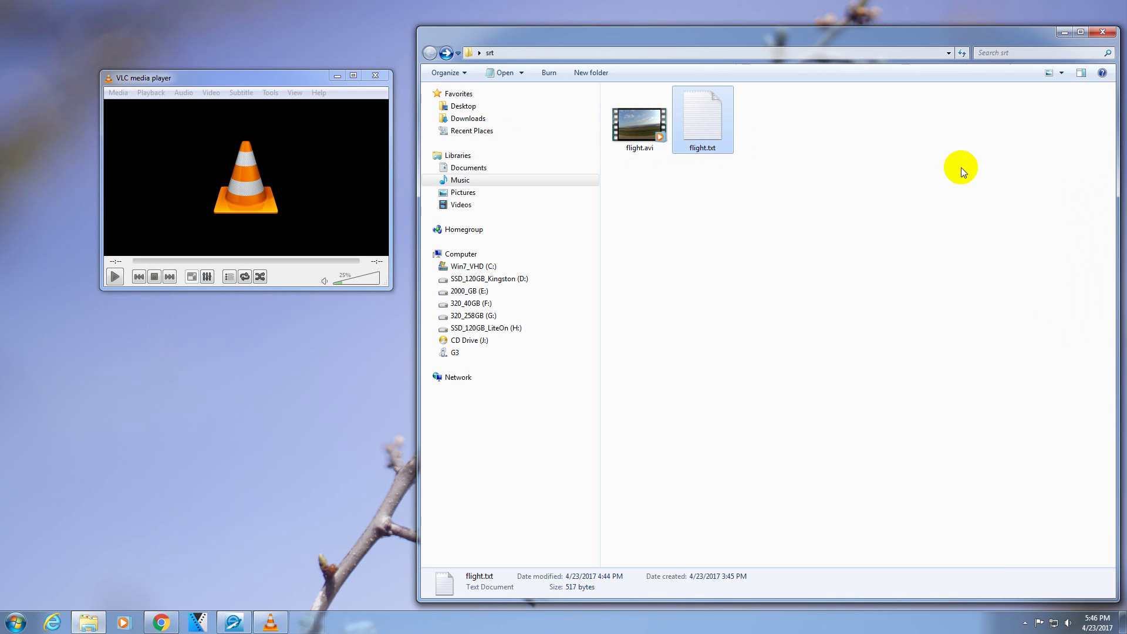
# Step: Play flight.avi to check whether subtitles show on the video, and close the player
pyautogui.click(625, 127)
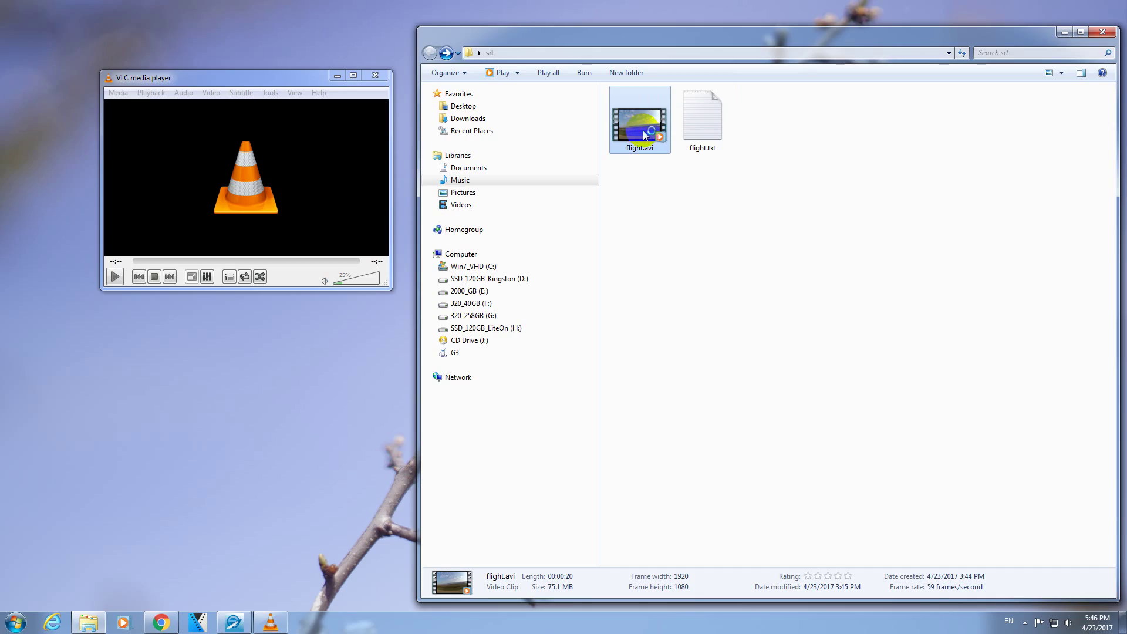
pyautogui.doubleClick(644, 135)
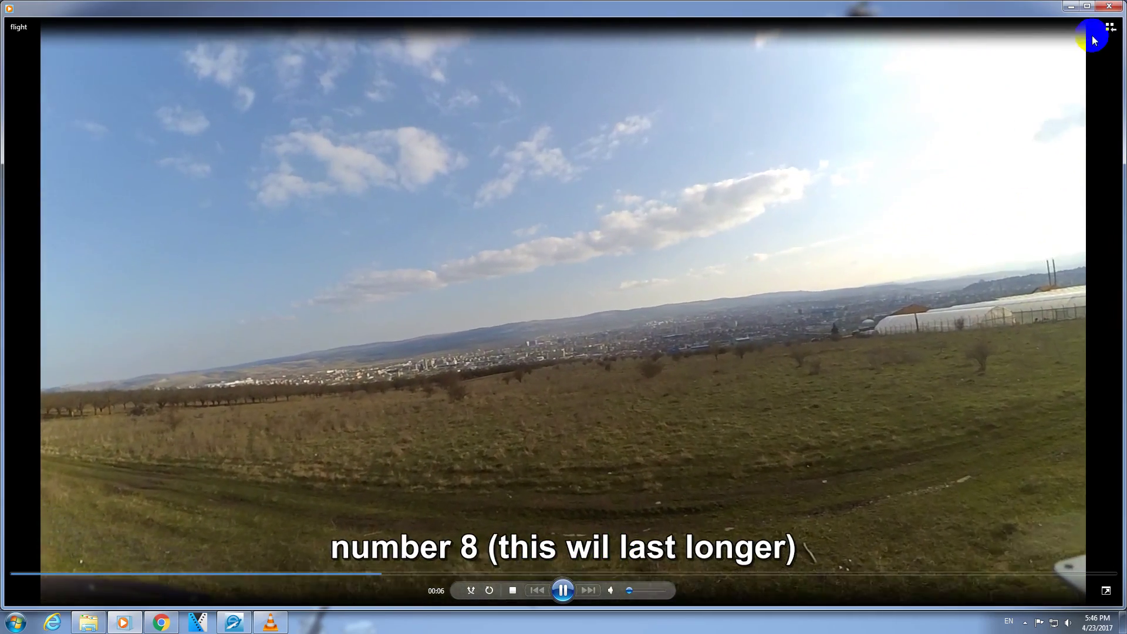
pyautogui.click(1109, 5)
# Step: Rename the subtitle file flight.txt as flight0.txt
pyautogui.click(702, 149)
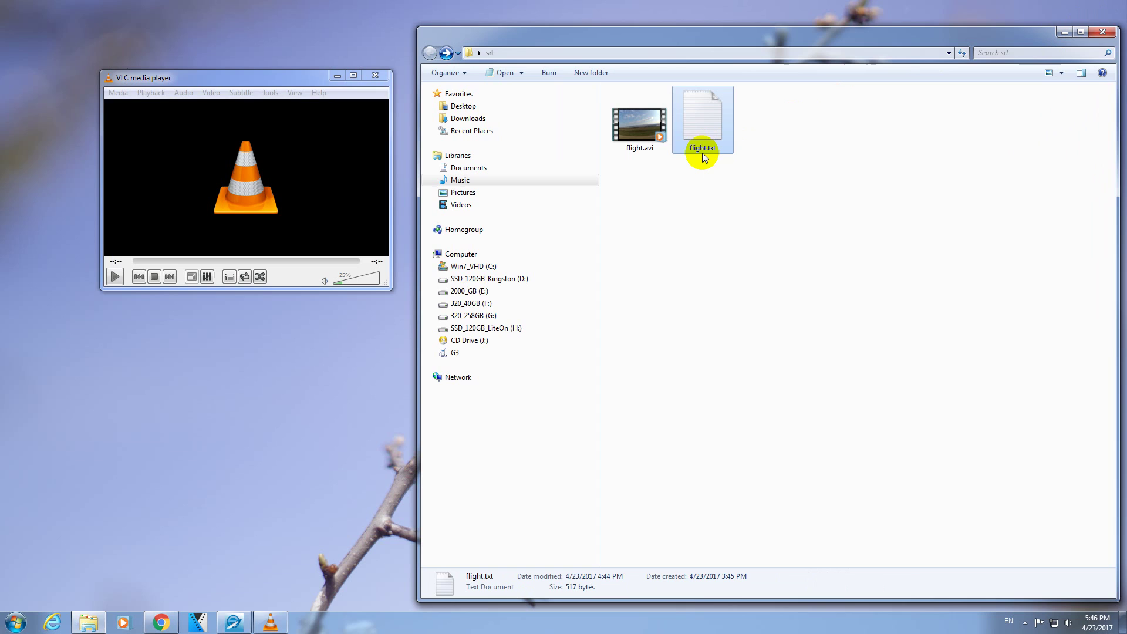
pyautogui.click(703, 150)
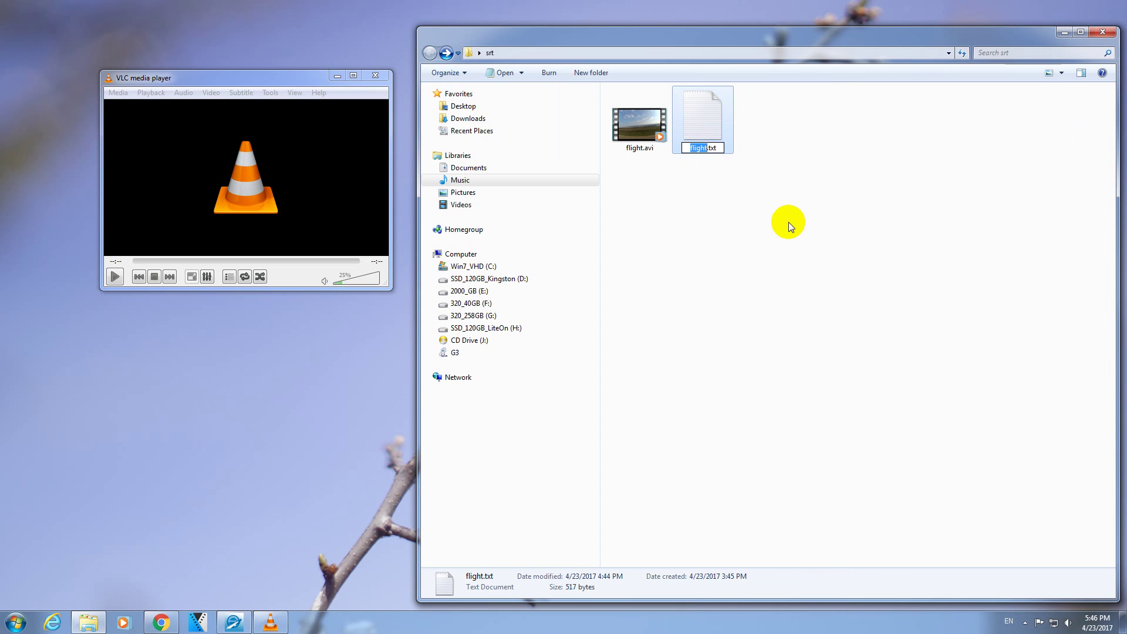
pyautogui.press('Right')
pyautogui.write('0')
pyautogui.press('Return')
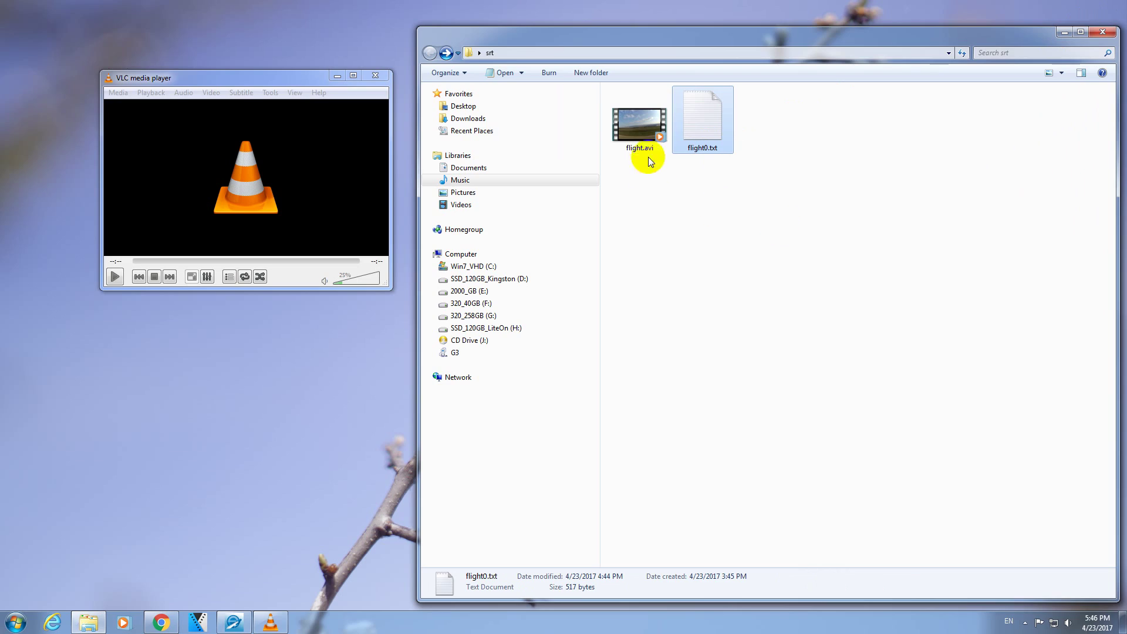
# Step: Play flight.avi again to check its subtitles with the text file renamed, and close the player
pyautogui.click(636, 134)
pyautogui.doubleClick(636, 133)
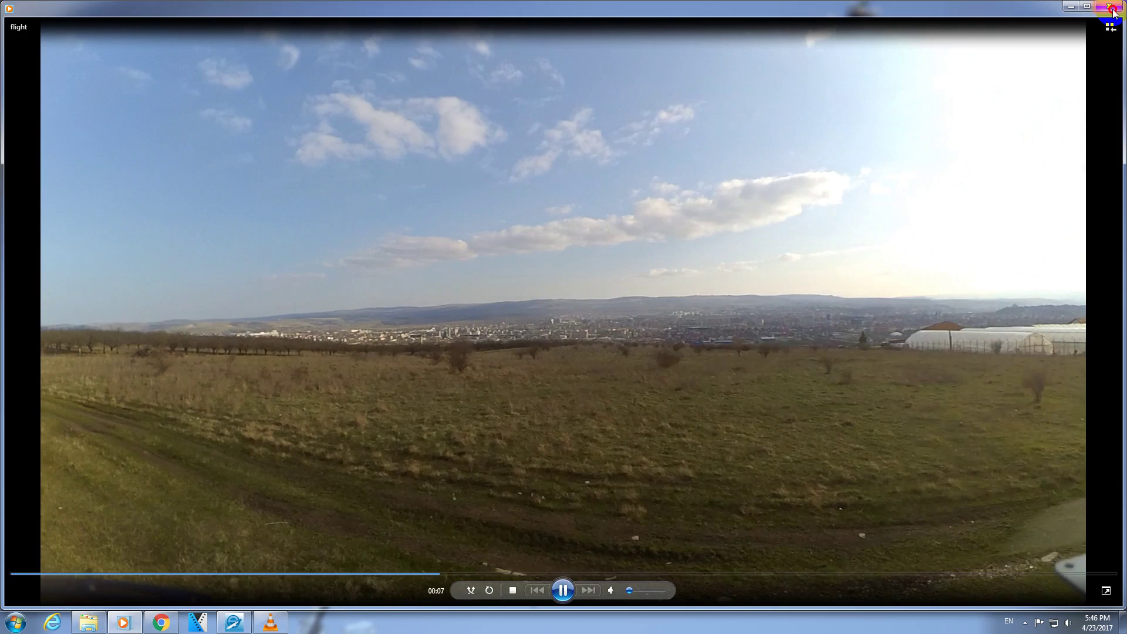
pyautogui.click(1113, 15)
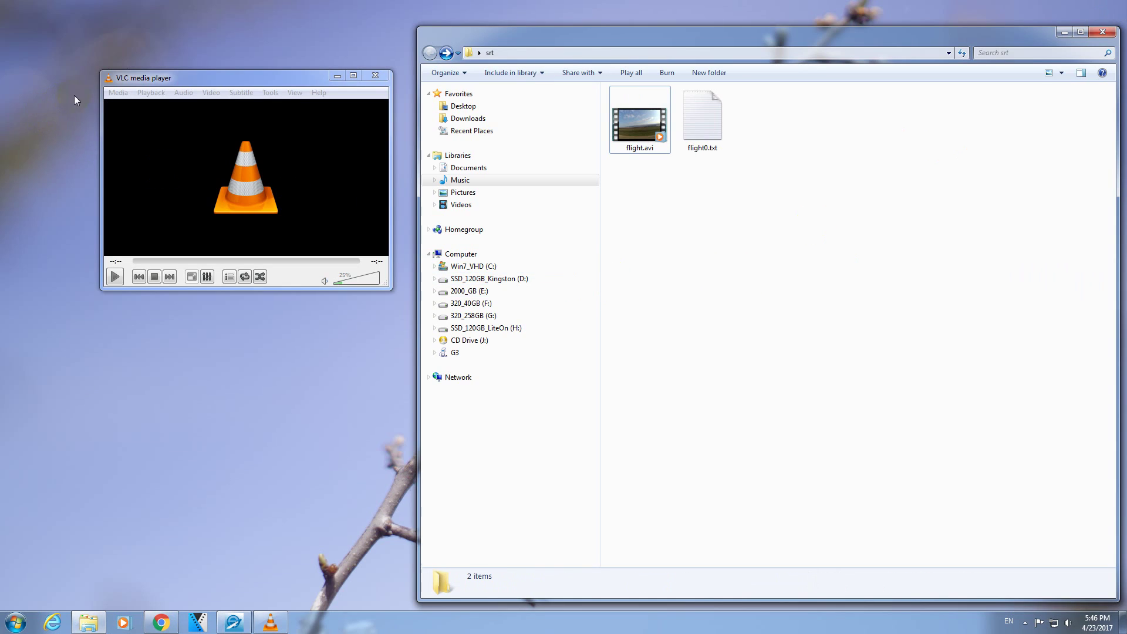
# Step: Set up a new stream in VLC with flight.avi from the srt folder as its source
pyautogui.click(117, 94)
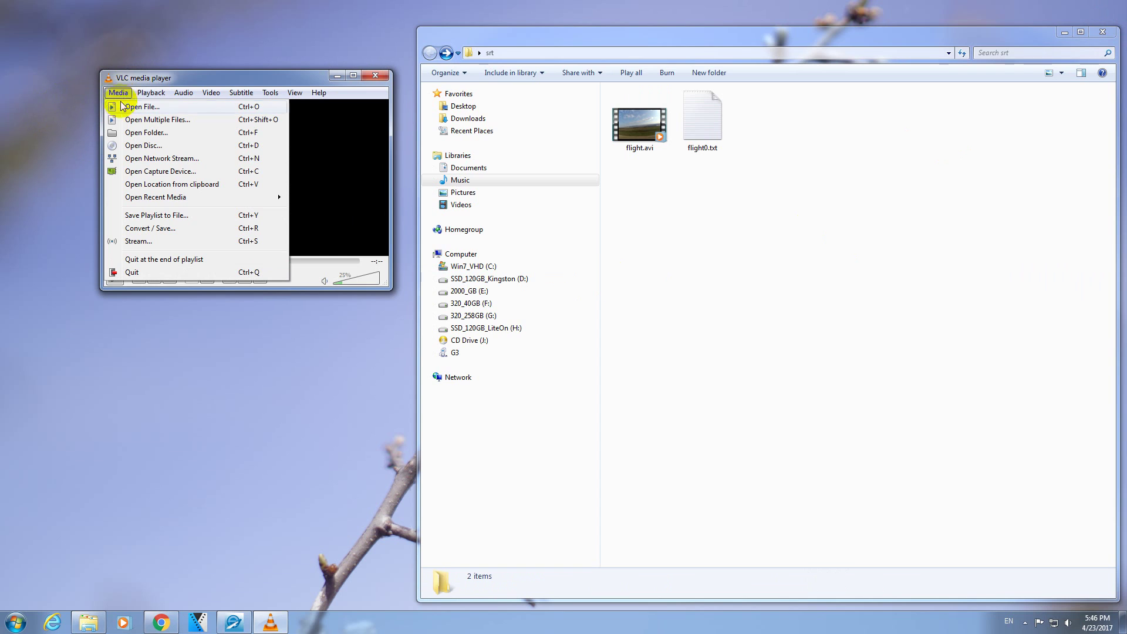
pyautogui.click(169, 242)
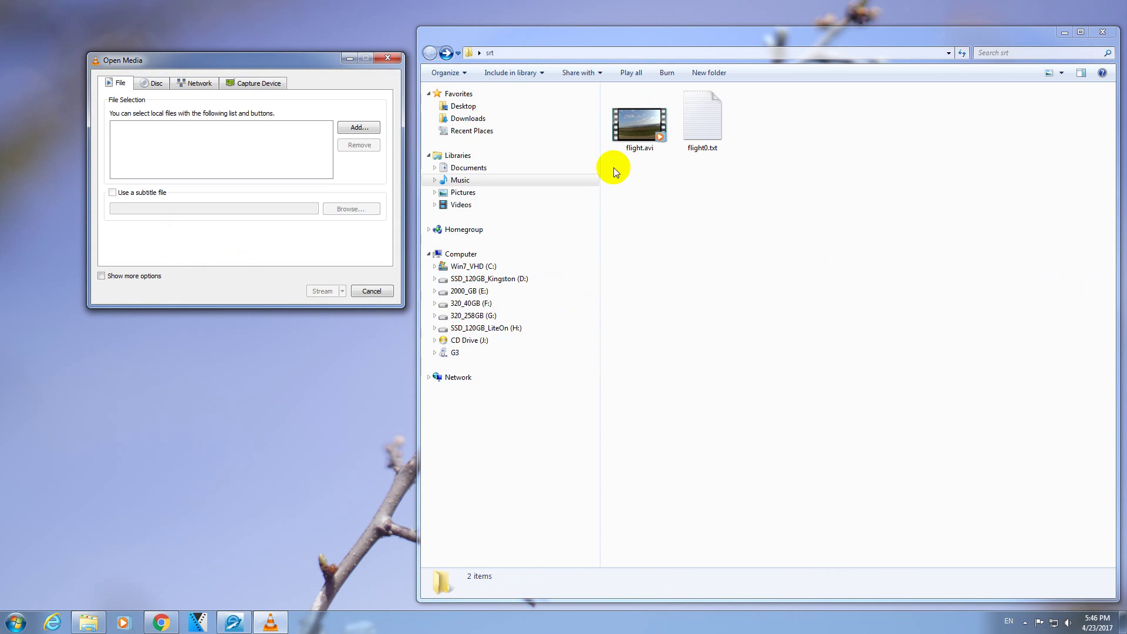
pyautogui.moveTo(634, 134); pyautogui.dragTo(183, 154)
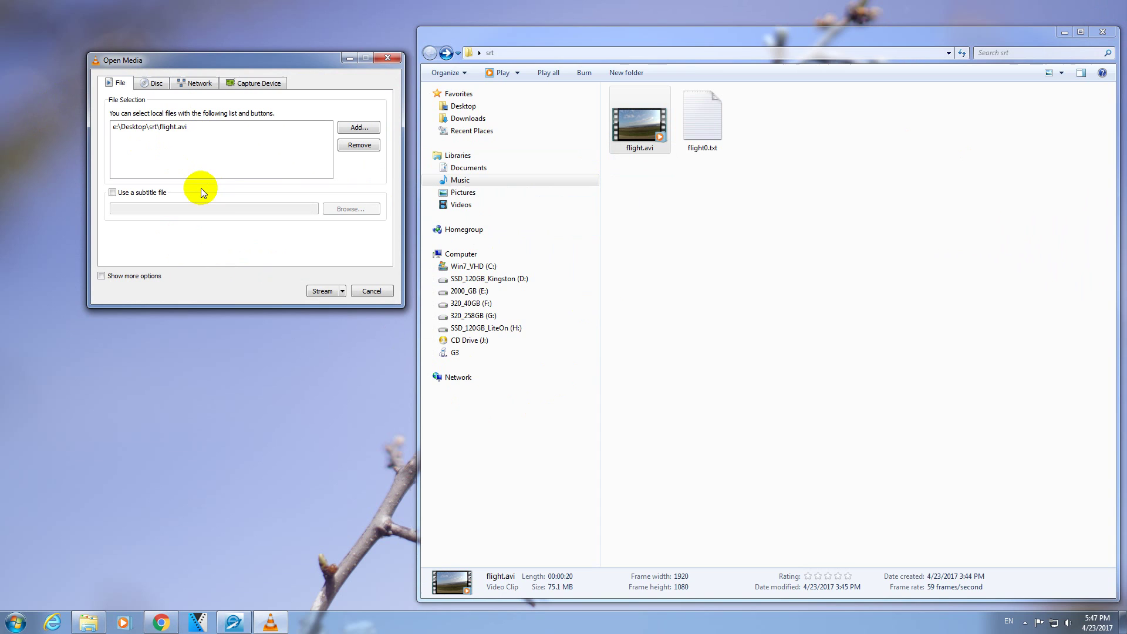
pyautogui.click(323, 292)
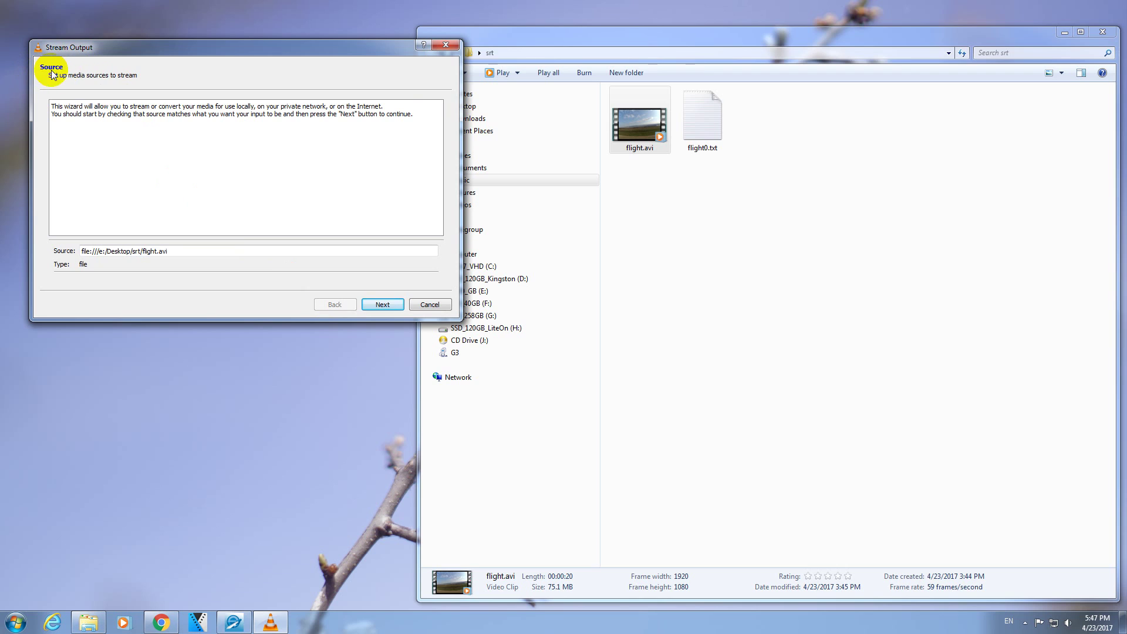
pyautogui.click(379, 305)
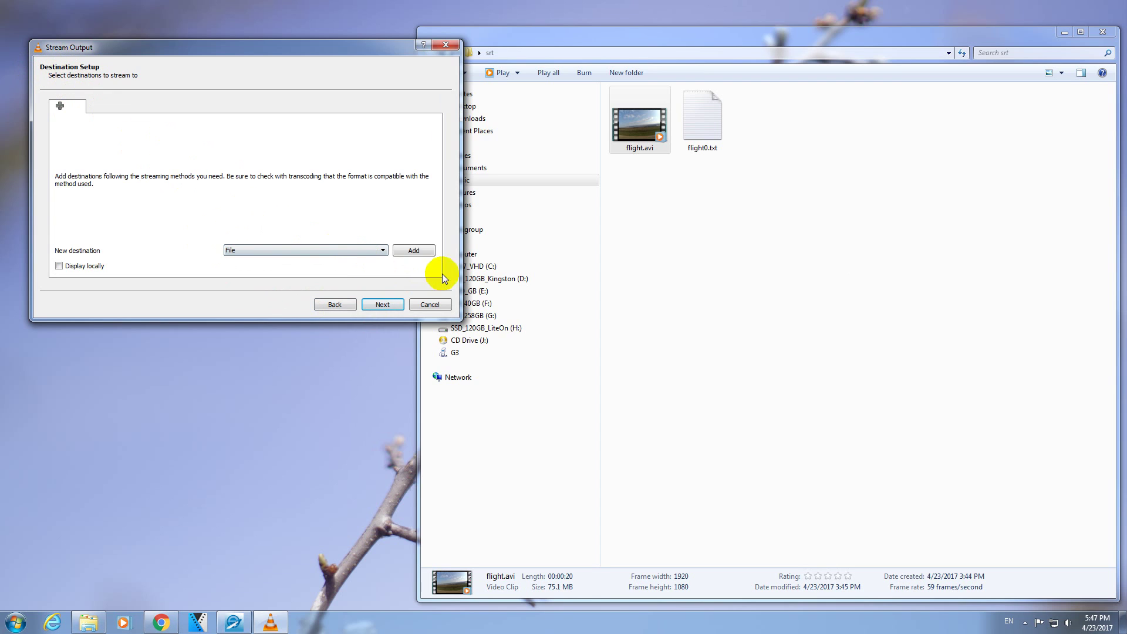
# Step: Add a File destination for the stream, saved in the srt folder under the name new
pyautogui.click(415, 252)
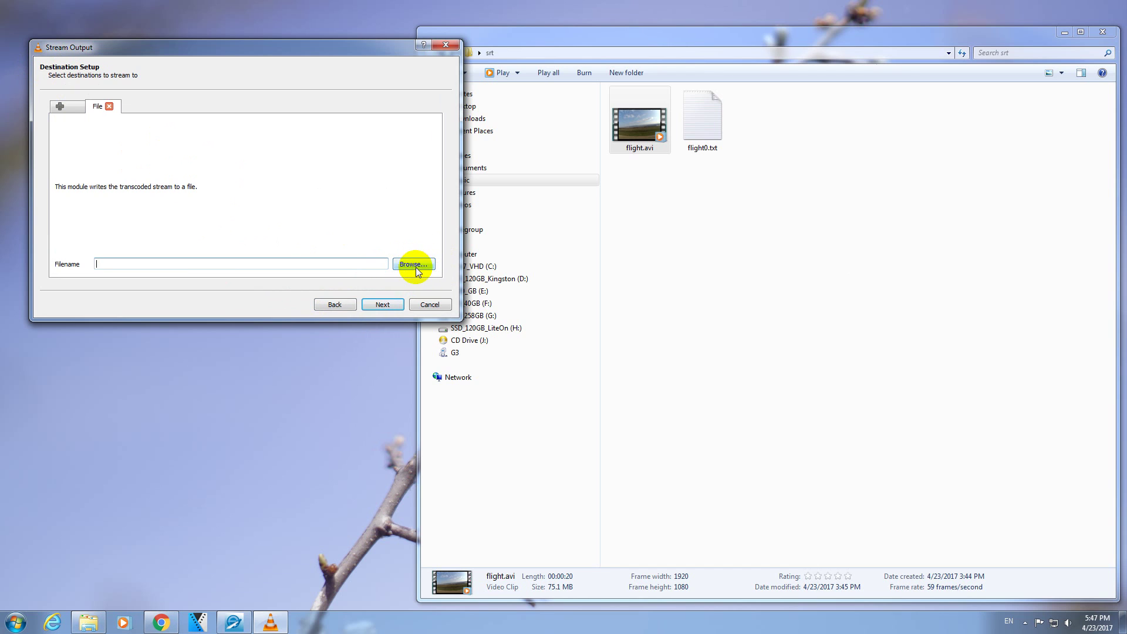
pyautogui.click(416, 265)
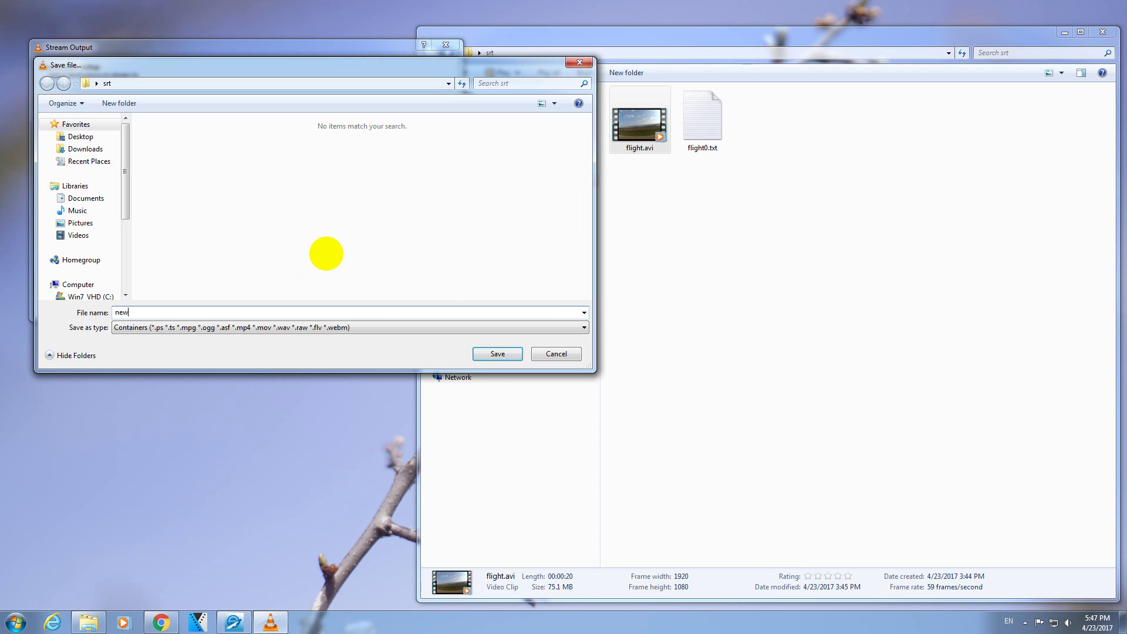
pyautogui.click(498, 354)
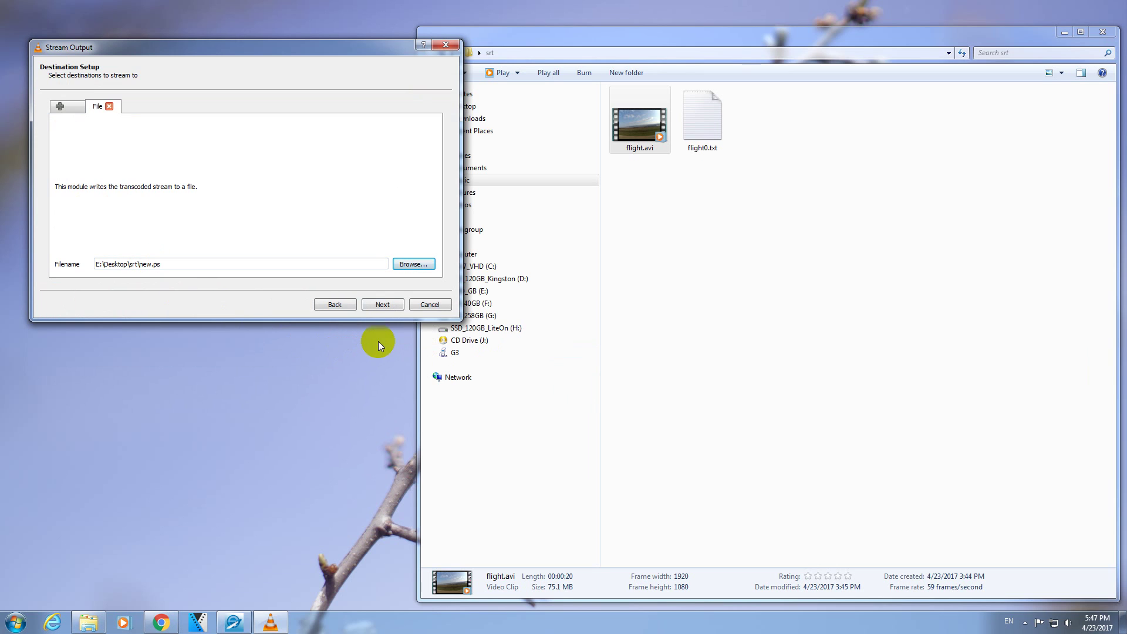
pyautogui.click(383, 304)
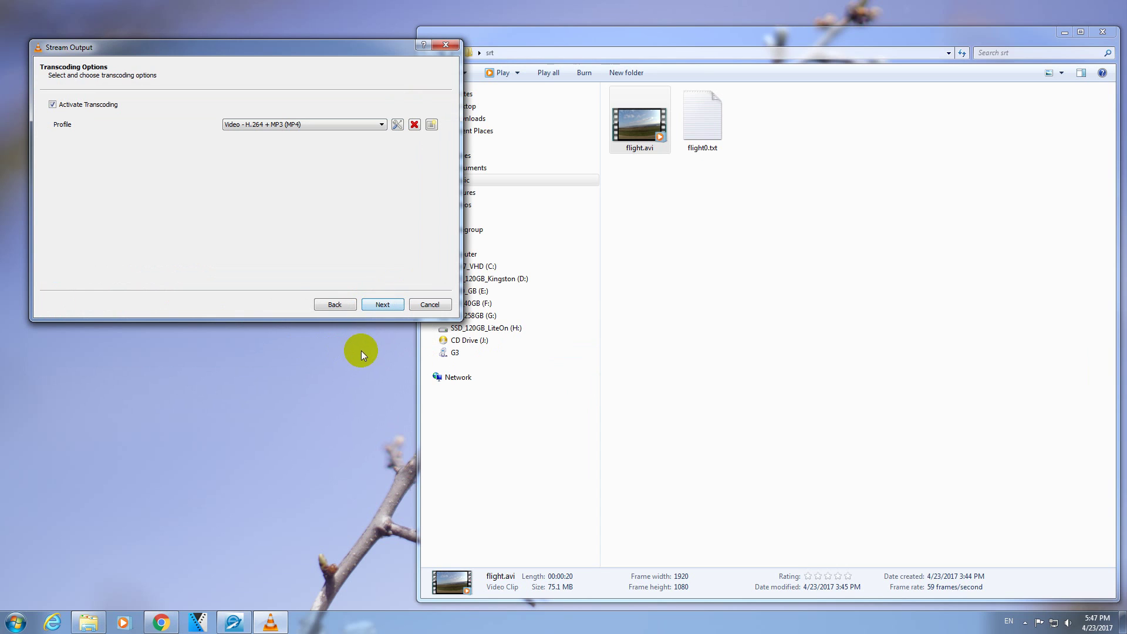
# Step: Choose the Video - H.264 + MP3 (MP4) transcoding profile and set its video codec to H-264 in the profile editor
pyautogui.click(265, 125)
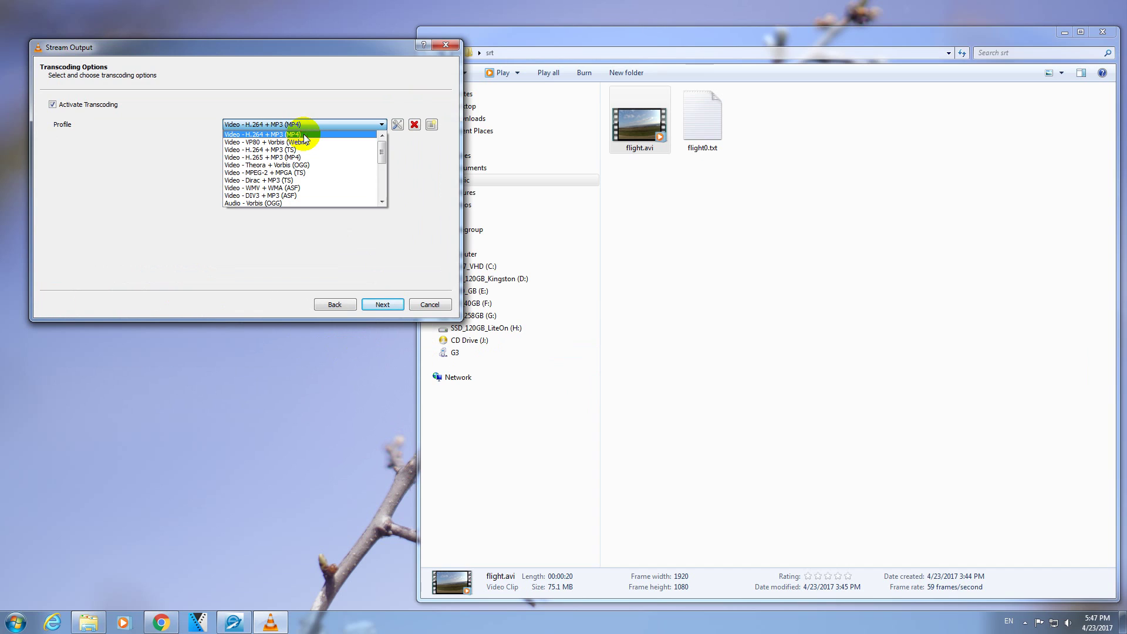
pyautogui.click(304, 134)
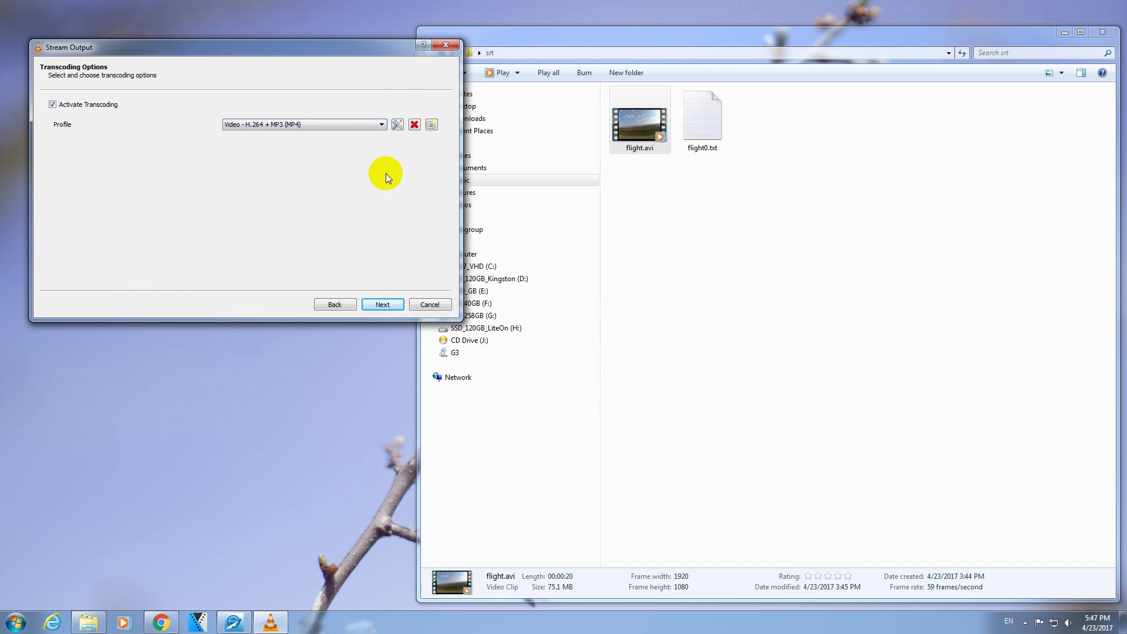
pyautogui.click(396, 125)
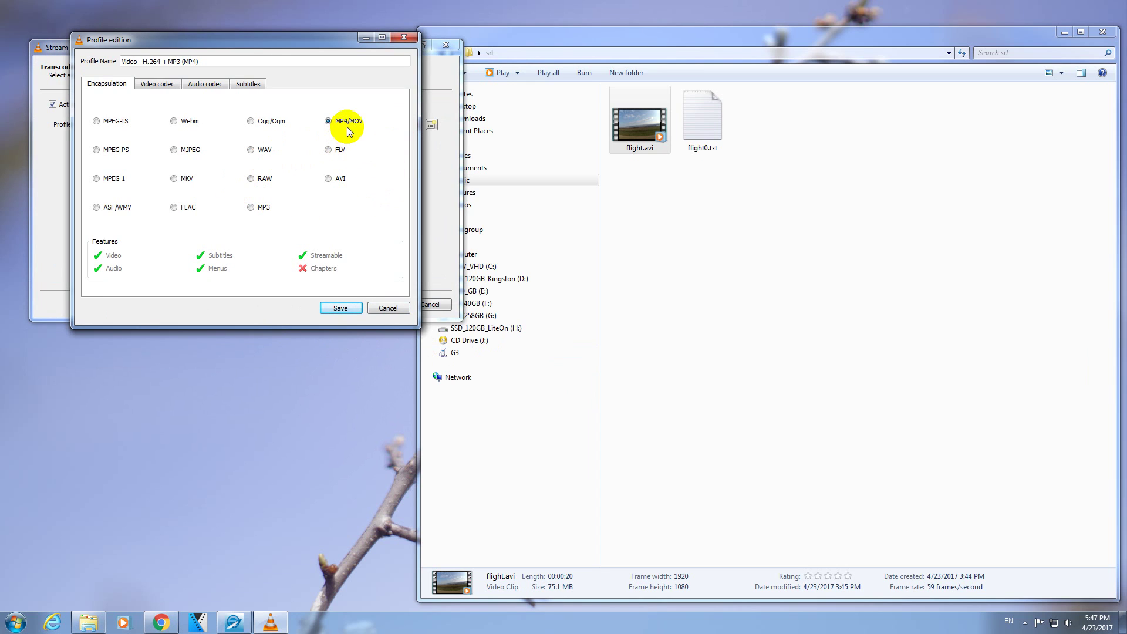
pyautogui.click(162, 89)
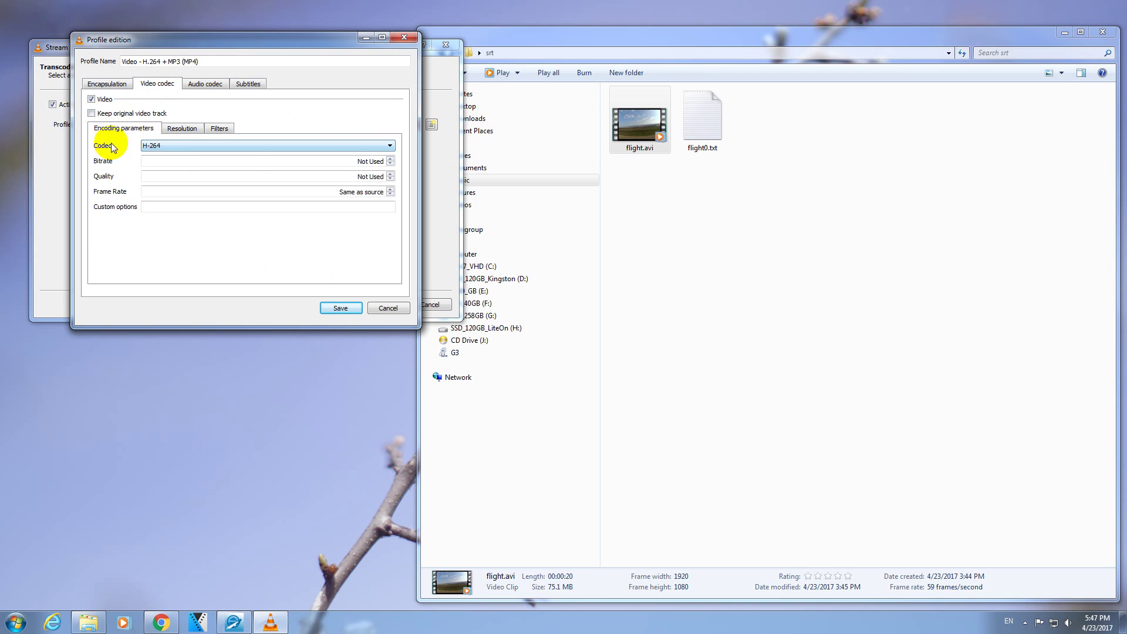
pyautogui.click(169, 147)
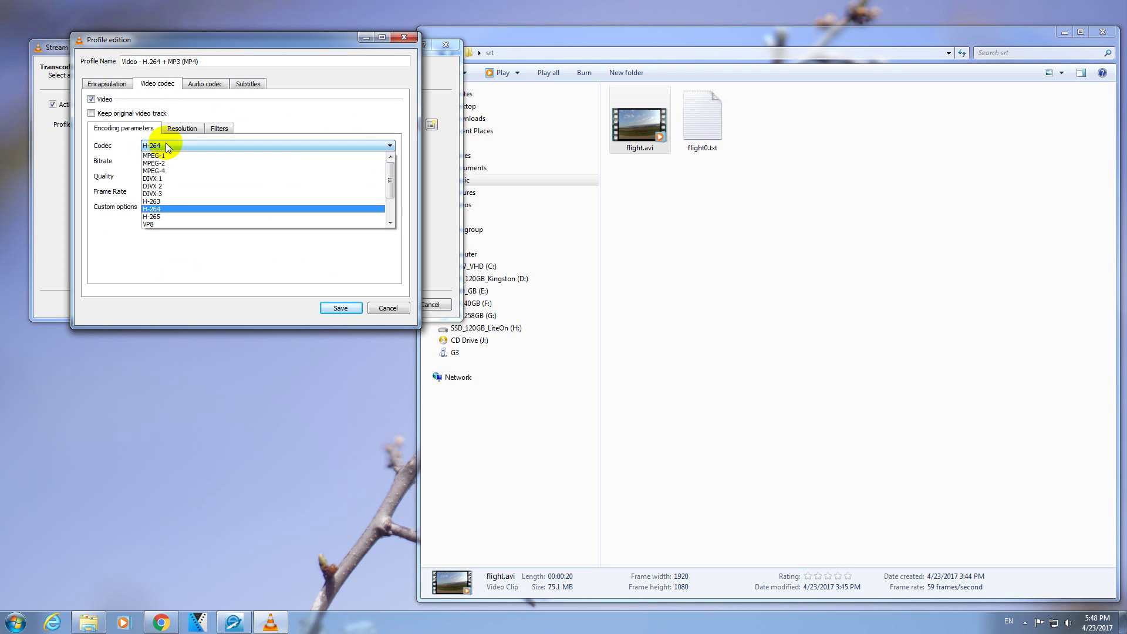
pyautogui.click(173, 209)
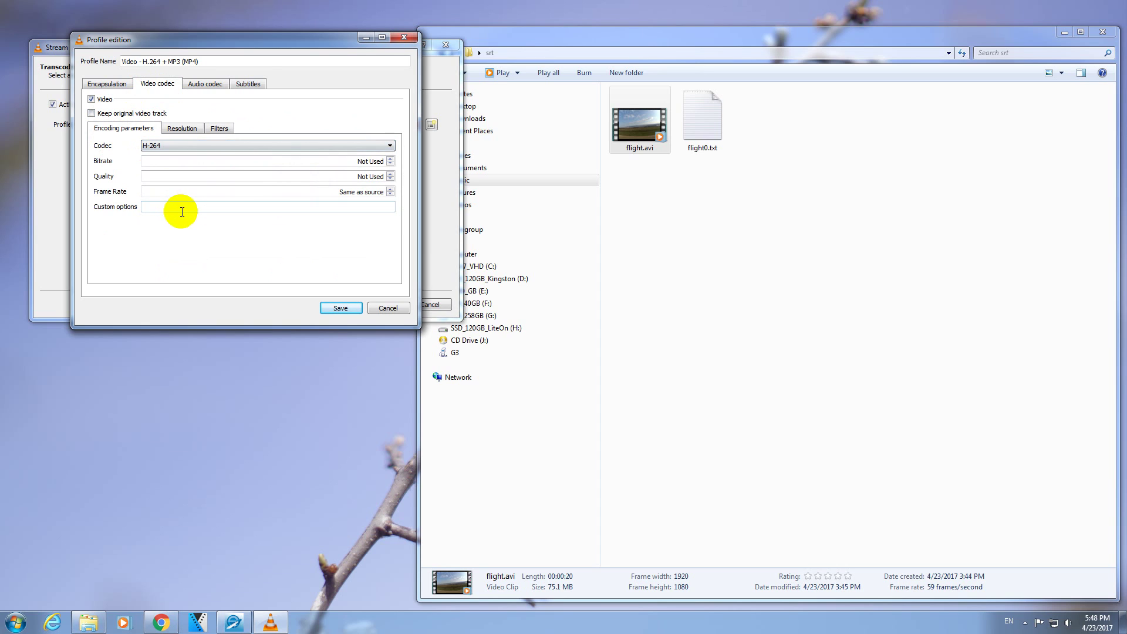
# Step: Keep the original audio track and the T.140 subtitle codec with overlay on the video, and save the profile
pyautogui.click(202, 86)
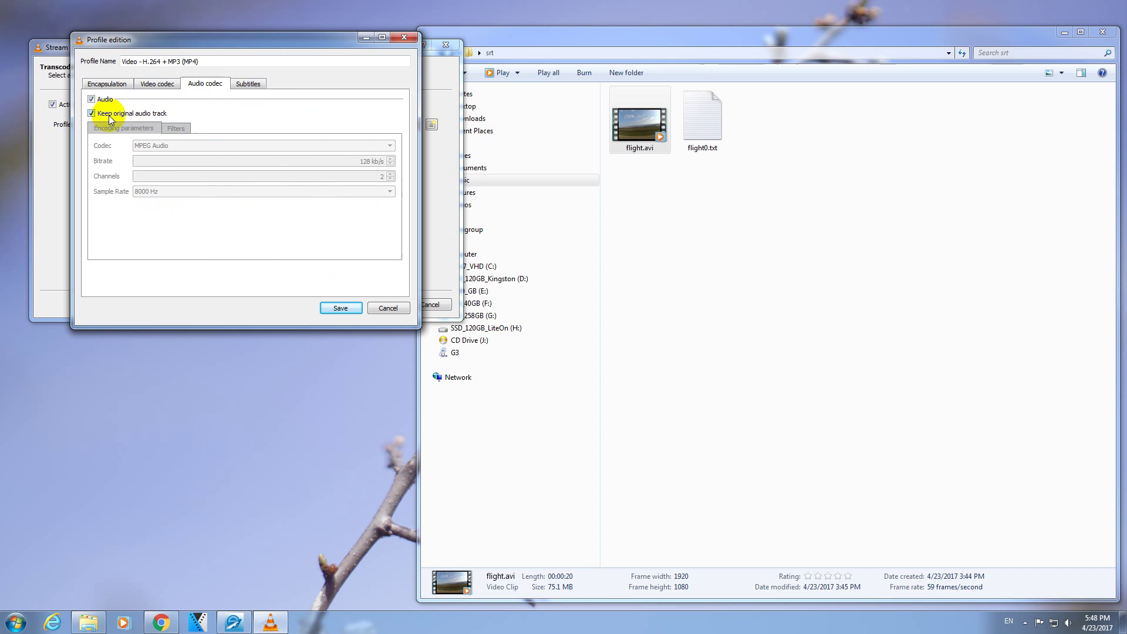
pyautogui.click(115, 114)
pyautogui.click(115, 114)
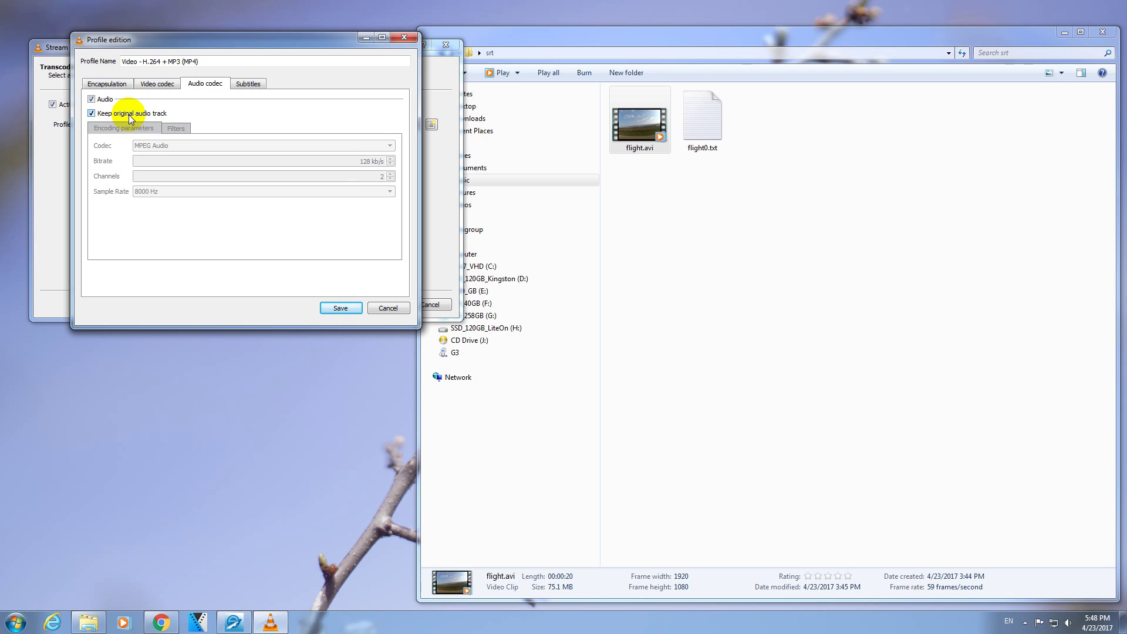
pyautogui.click(248, 84)
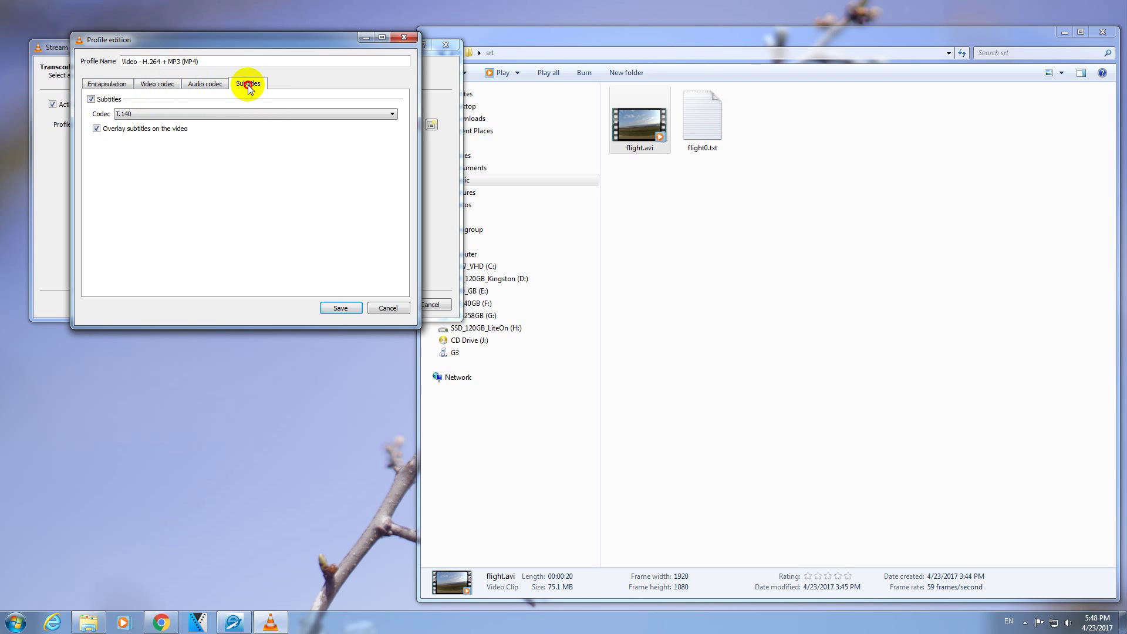
pyautogui.click(141, 113)
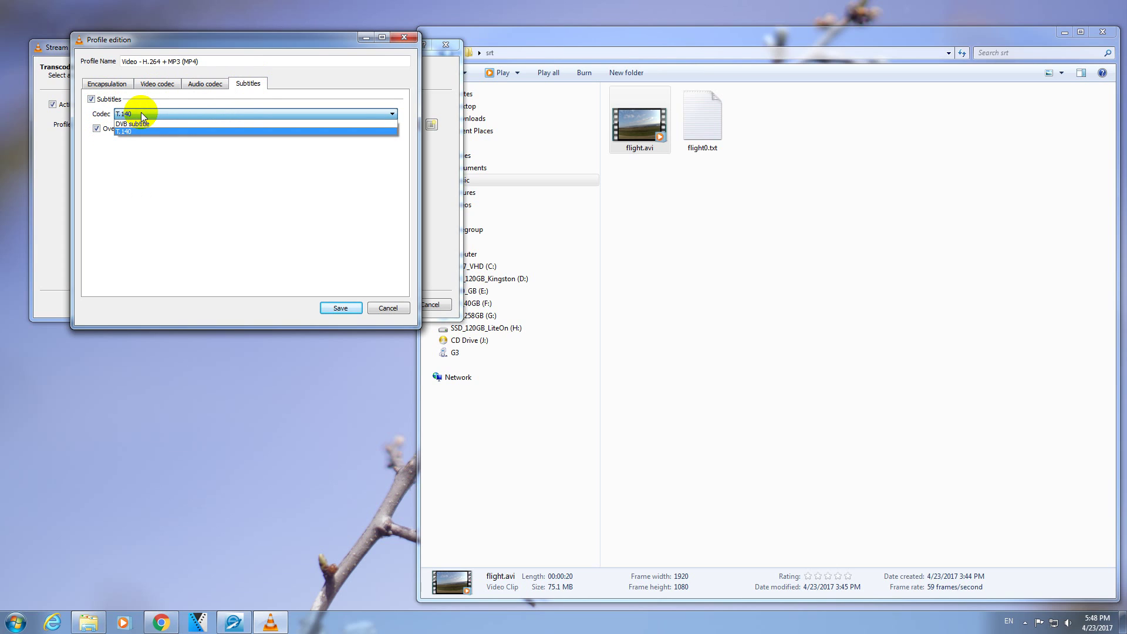
pyautogui.click(141, 113)
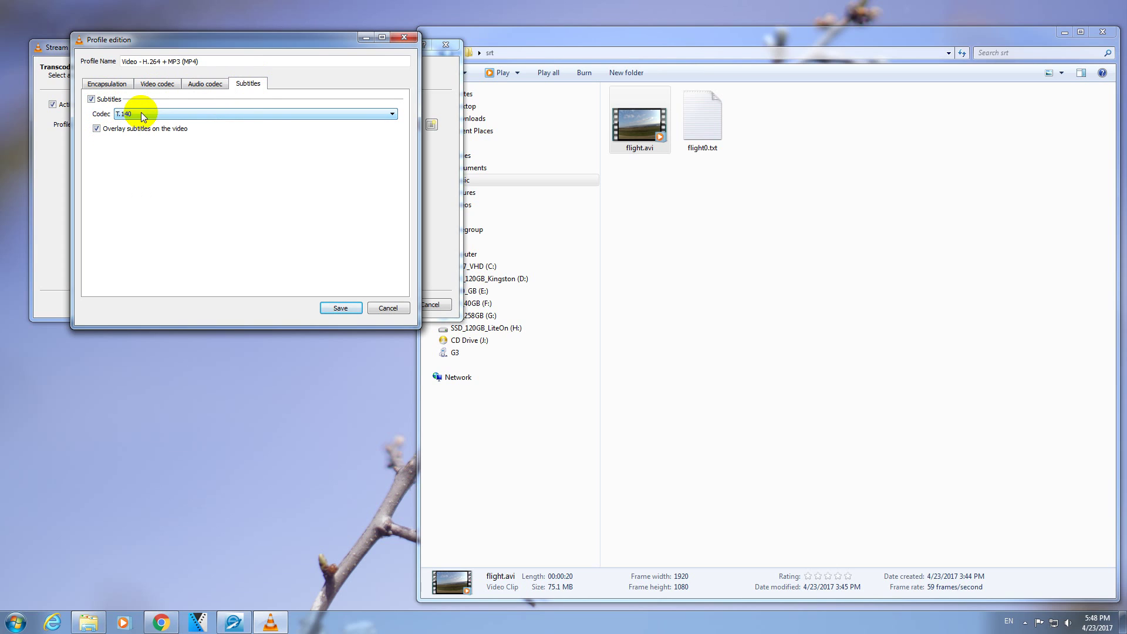
pyautogui.click(345, 308)
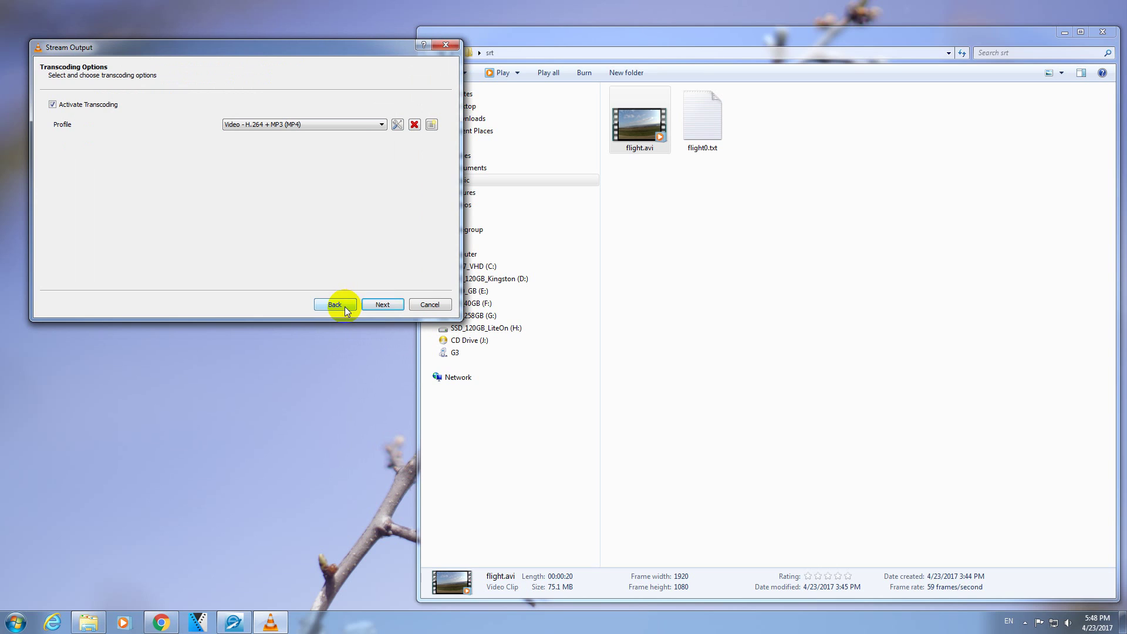
# Step: Remove "scodec=t140," from the generated stream output string in the option setup
pyautogui.click(382, 304)
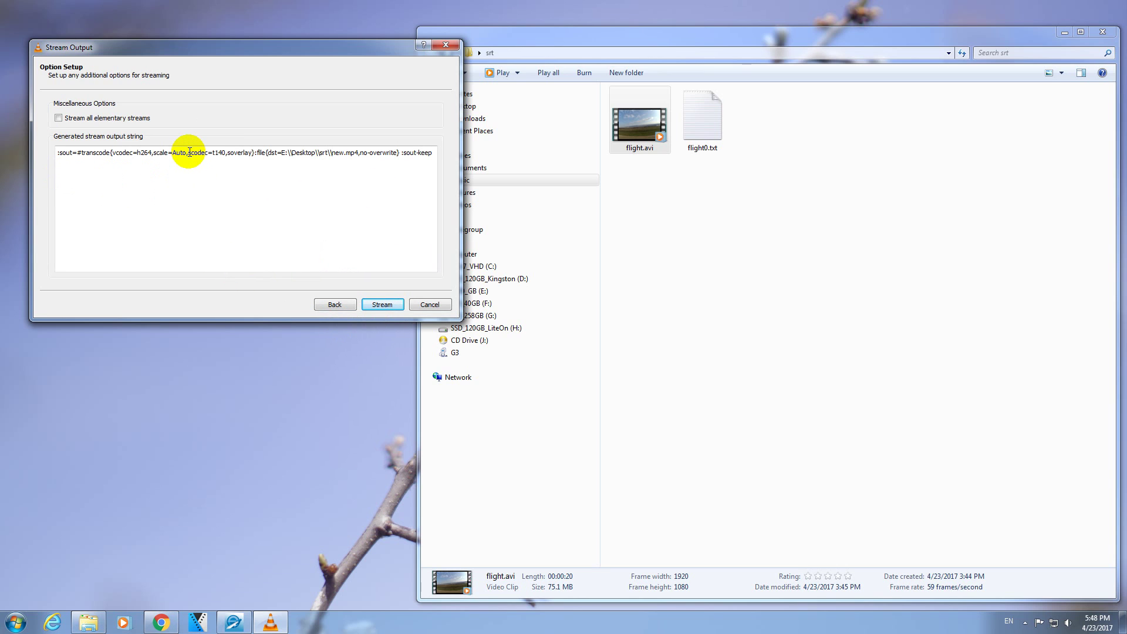
pyautogui.moveTo(189, 153); pyautogui.dragTo(227, 153)
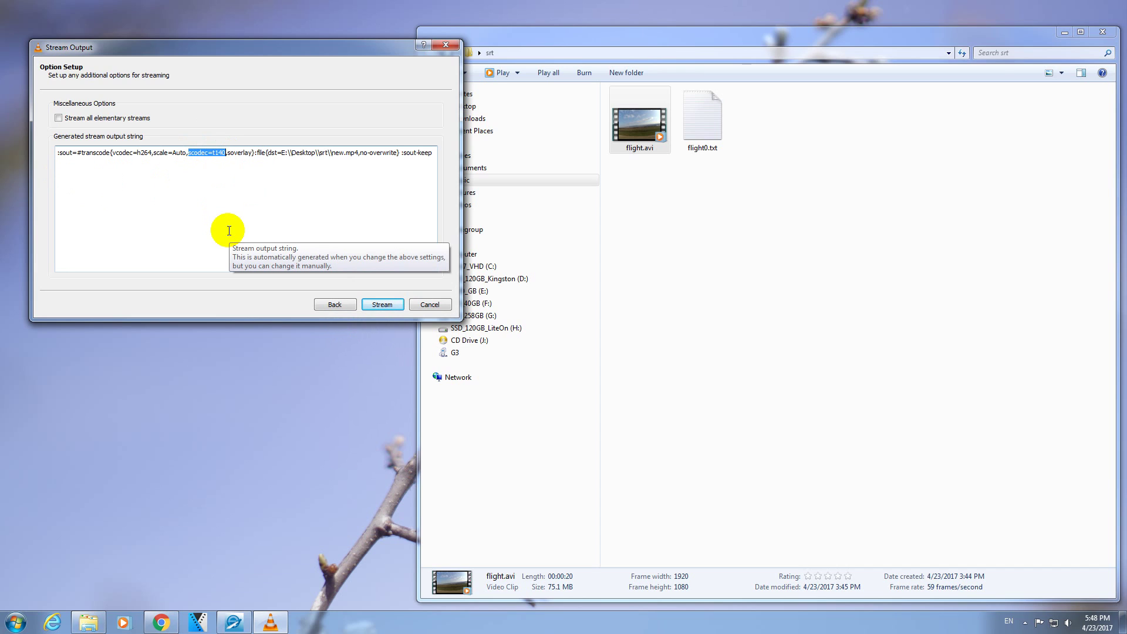
pyautogui.press('Delete')
pyautogui.press('Delete')
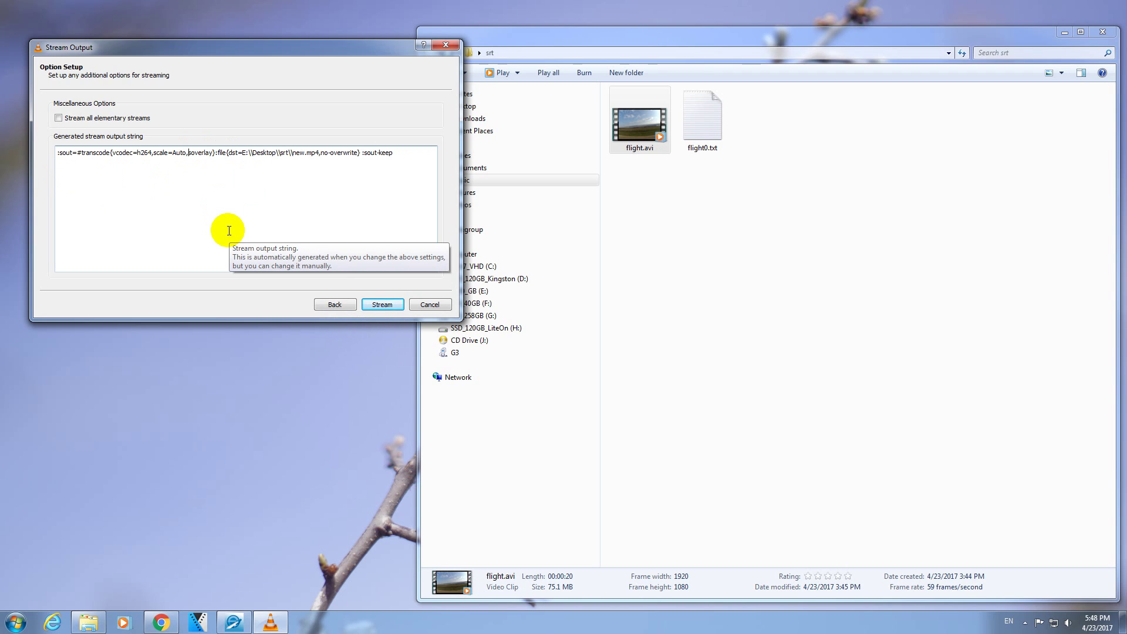
# Step: Start streaming with the edited output string to transcode the video into new.mp4
pyautogui.click(383, 305)
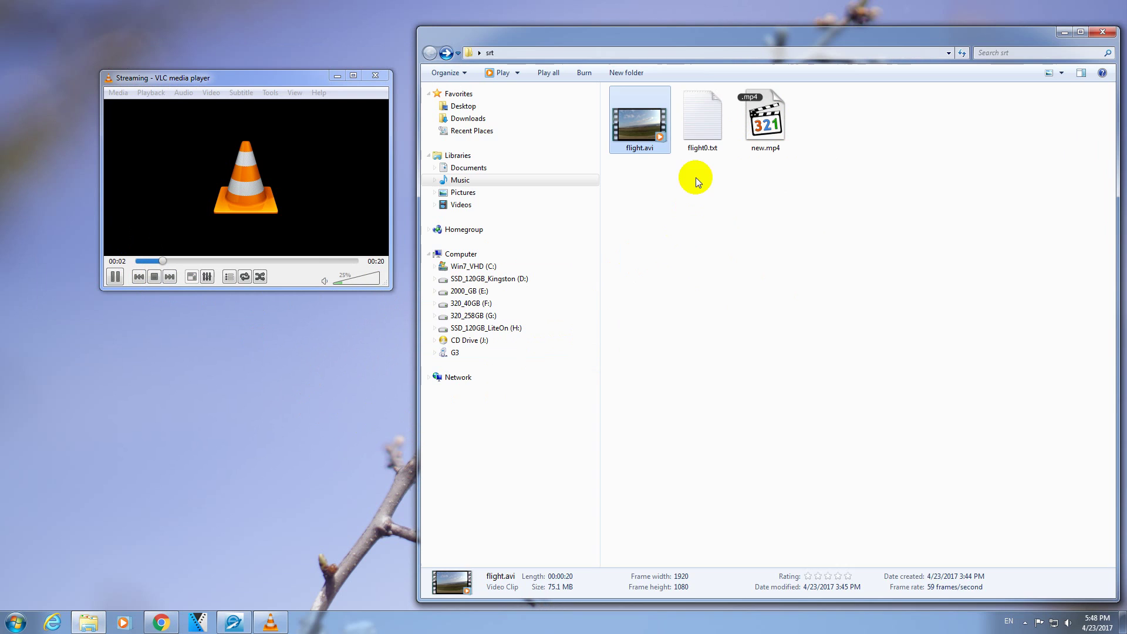
# Step: Open flight0.txt from the srt folder and examine the first two numbered subtitle entries
pyautogui.click(697, 139)
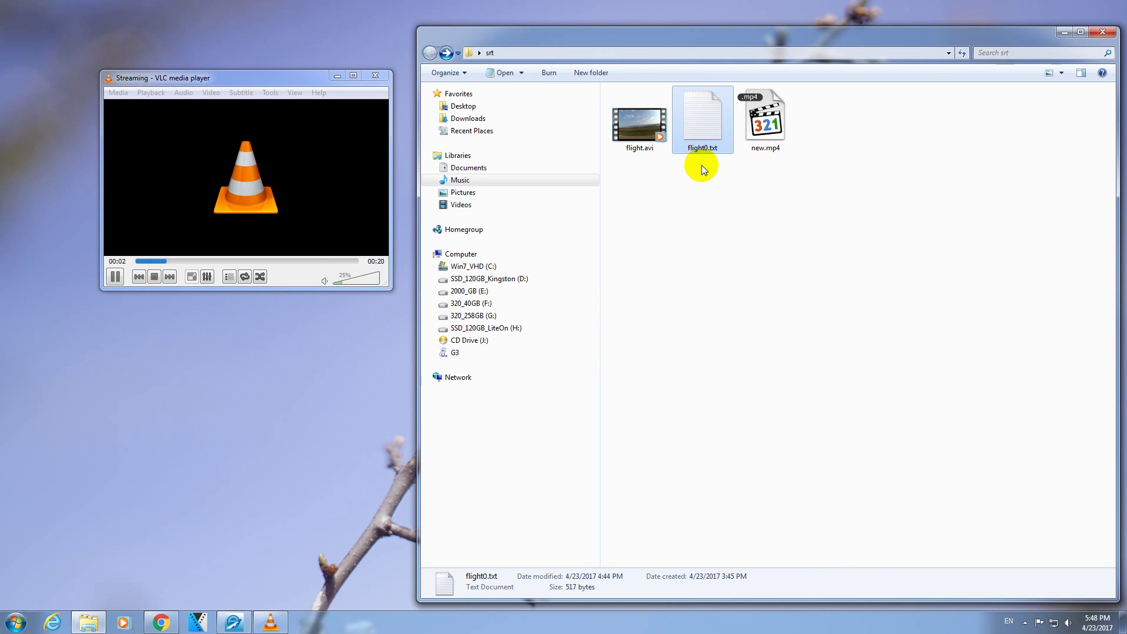
pyautogui.doubleClick(707, 122)
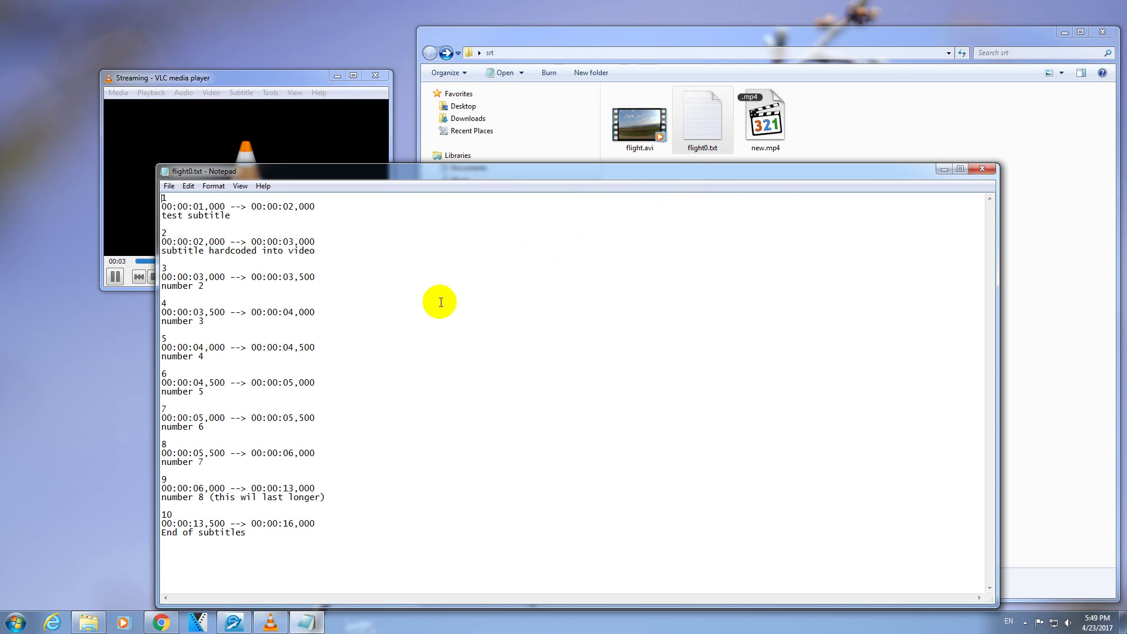
pyautogui.click(163, 197)
pyautogui.moveTo(165, 198); pyautogui.dragTo(244, 222)
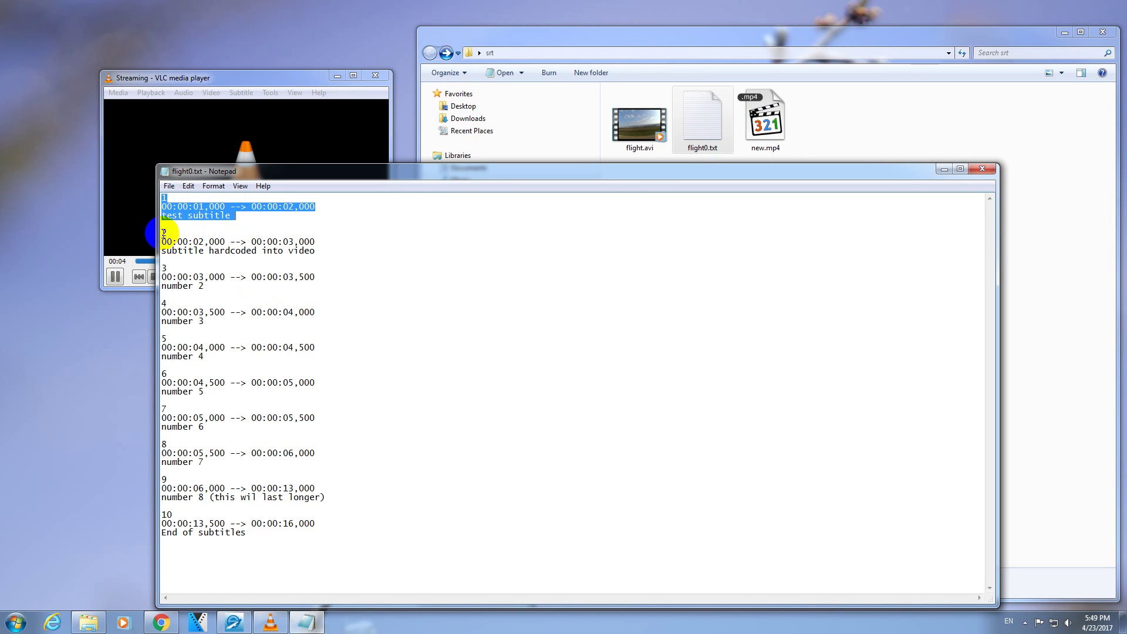
pyautogui.moveTo(163, 233); pyautogui.dragTo(325, 252)
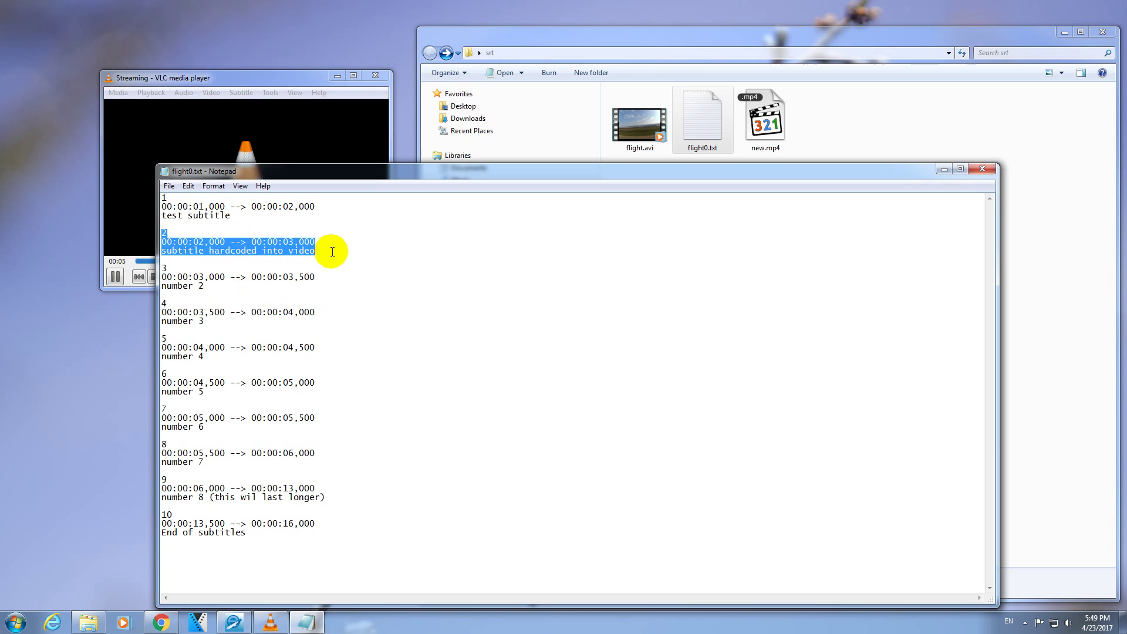
pyautogui.click(326, 251)
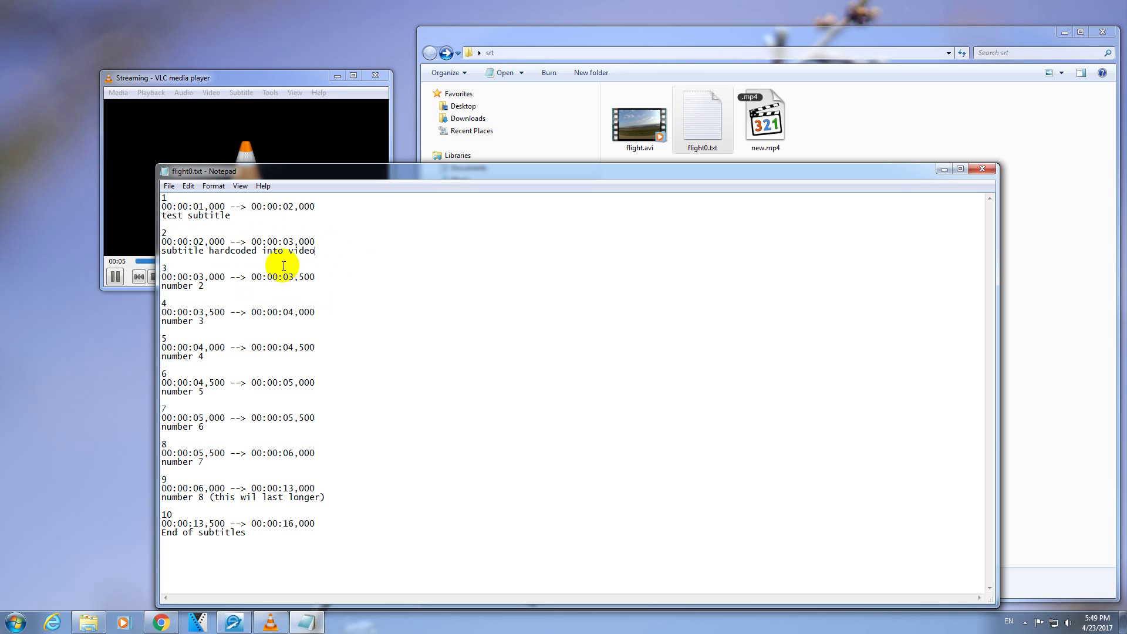
# Step: Examine the timings and text of subtitle entries 2 and 3, and close the text file
pyautogui.doubleClick(169, 242)
pyautogui.doubleClick(181, 241)
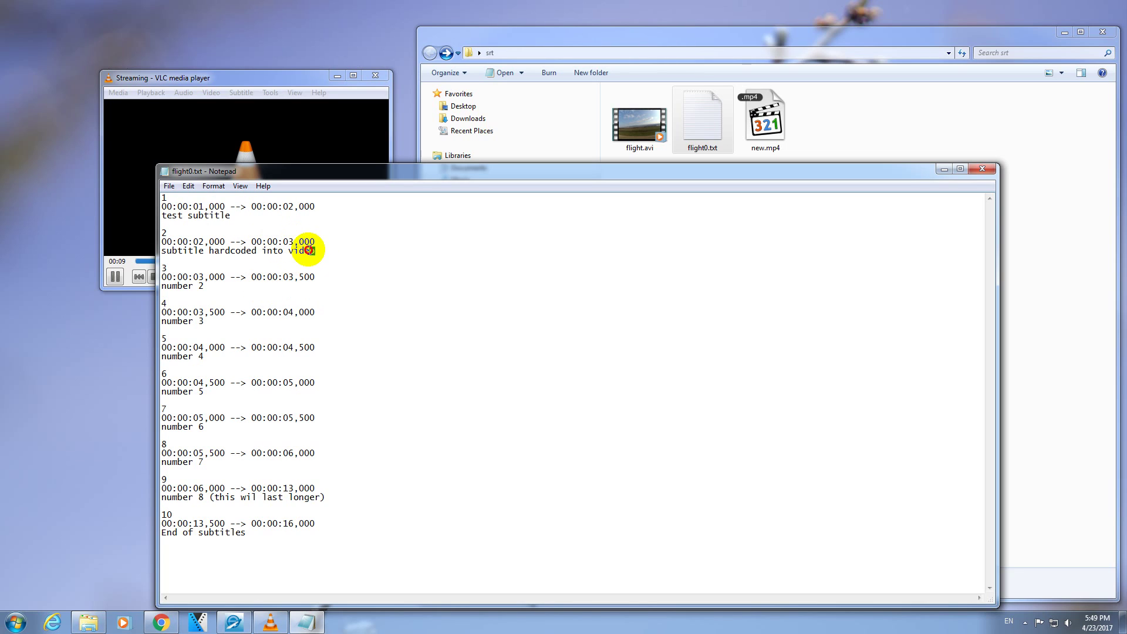
pyautogui.moveTo(310, 251); pyautogui.dragTo(169, 251)
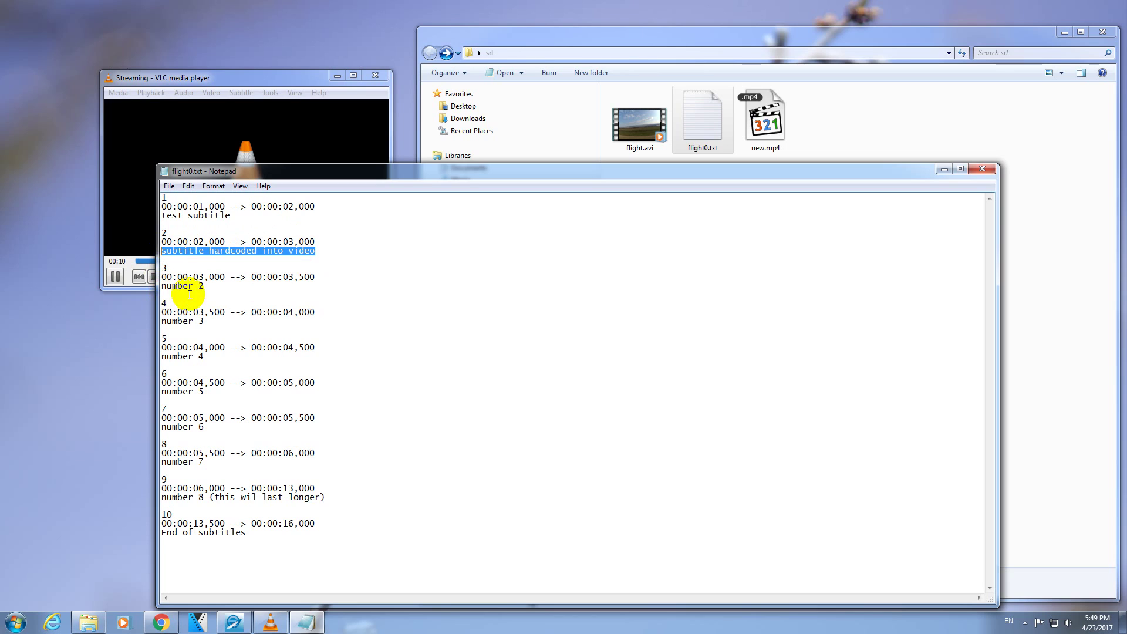
pyautogui.click(193, 274)
pyautogui.doubleClick(200, 275)
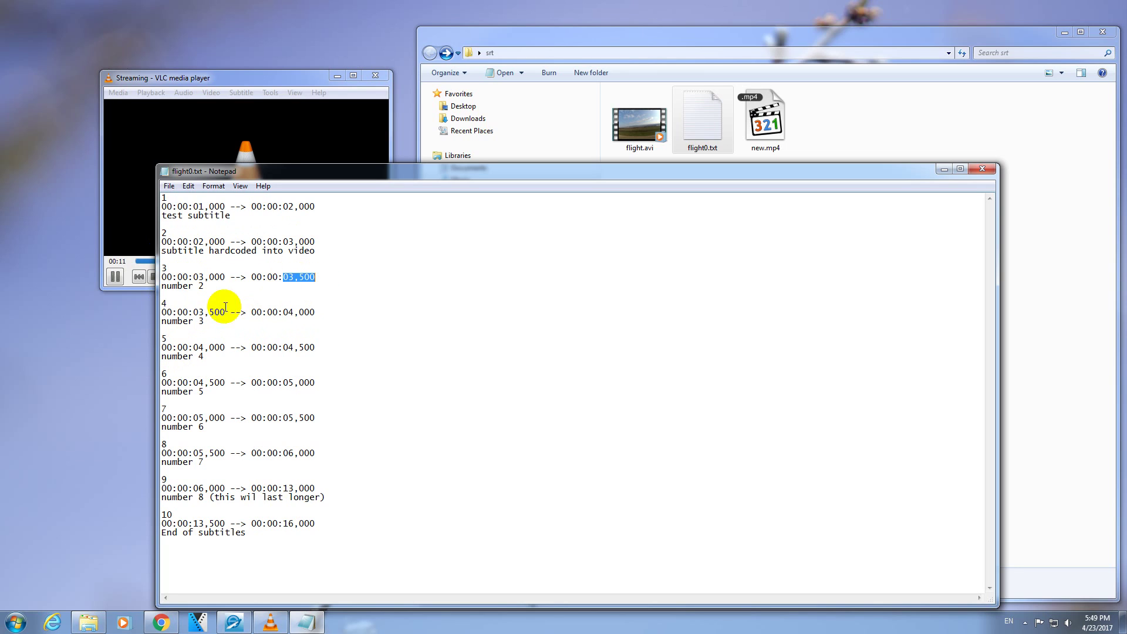
pyautogui.moveTo(212, 288); pyautogui.dragTo(138, 290)
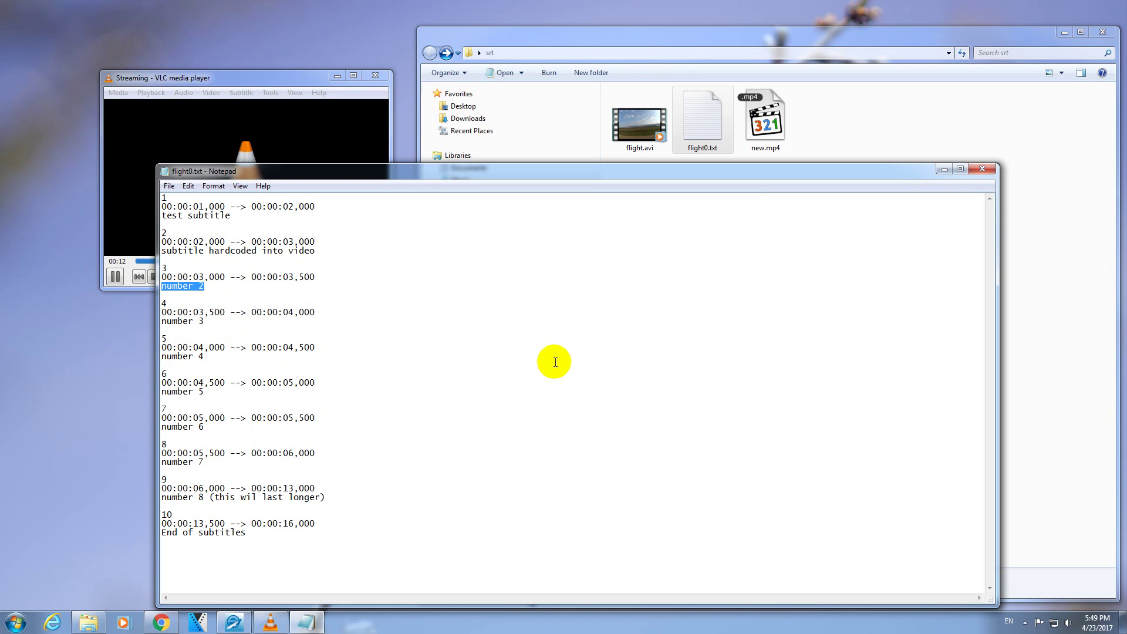
pyautogui.click(982, 171)
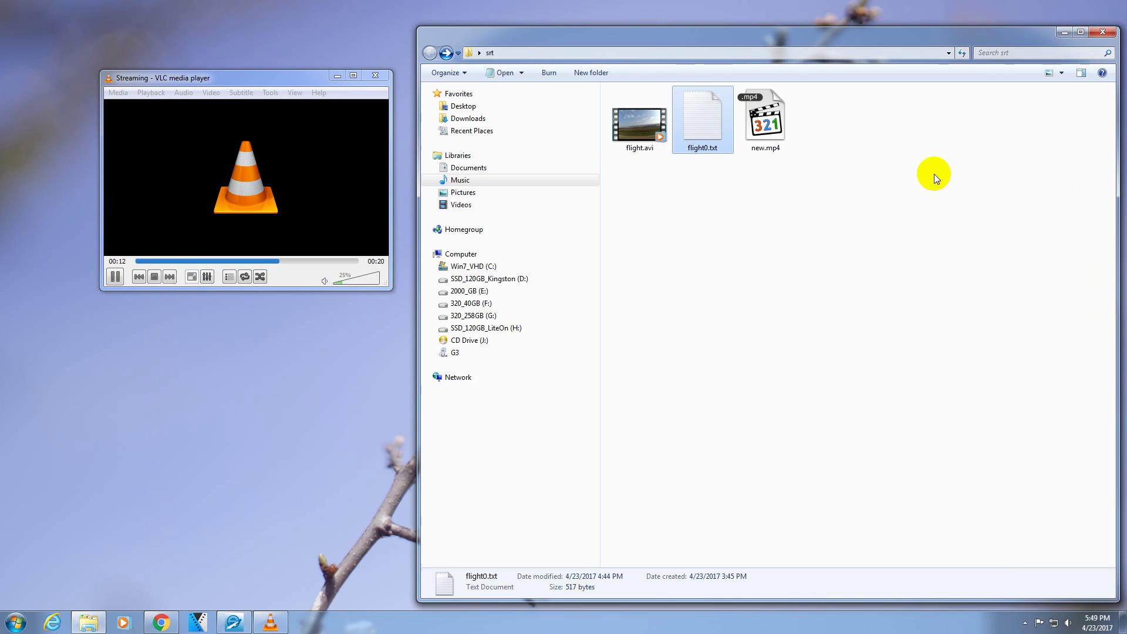
# Step: Close the VLC media player once the transcoding has ended
pyautogui.click(311, 78)
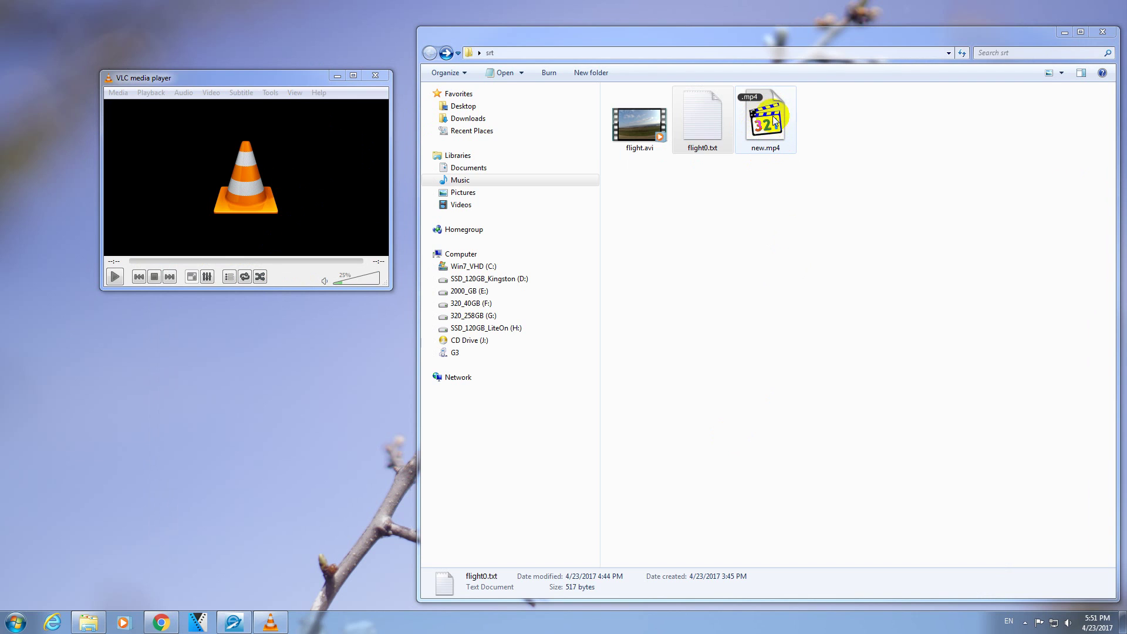
pyautogui.click(279, 94)
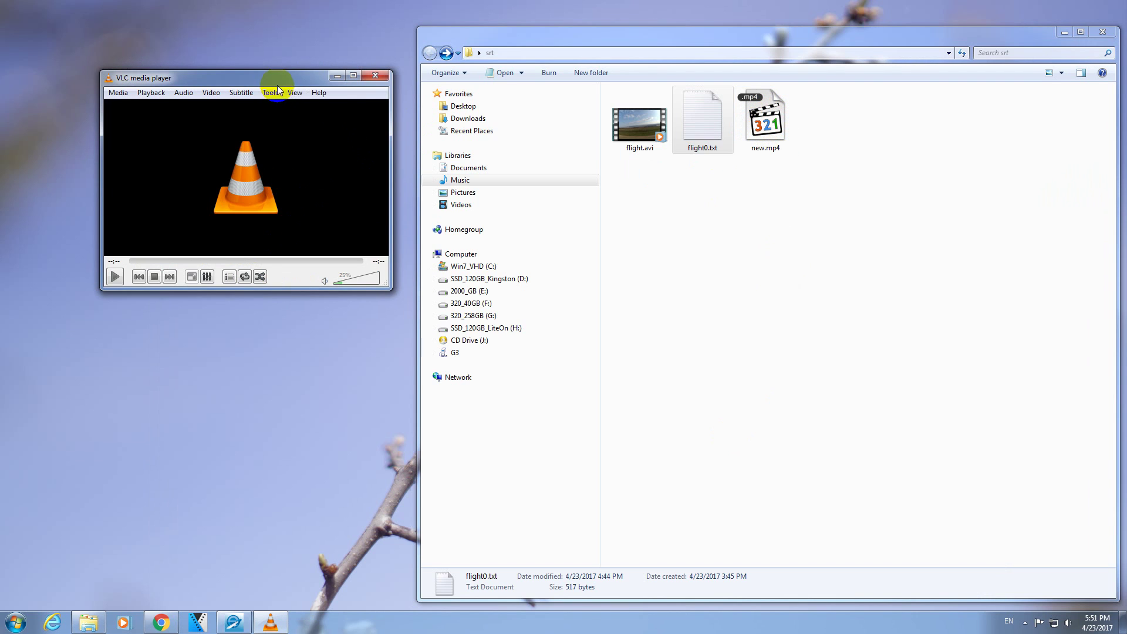
pyautogui.click(375, 76)
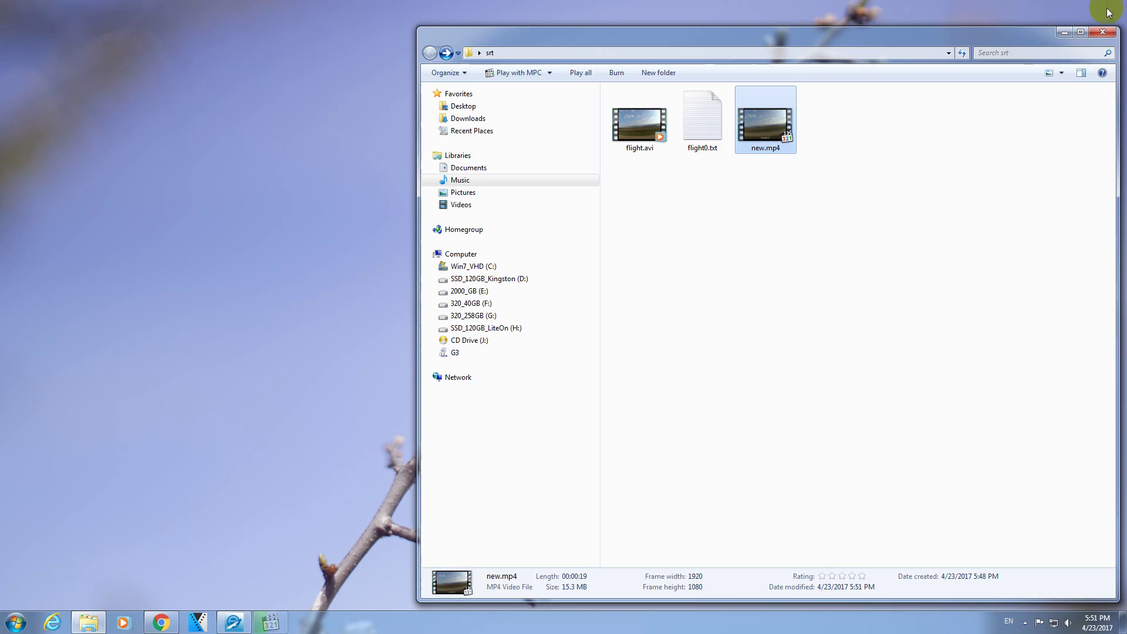
# Step: Delete the subtitle file flight0.txt and the original video flight.avi from the srt folder
pyautogui.click(704, 126)
pyautogui.rightClick(704, 125)
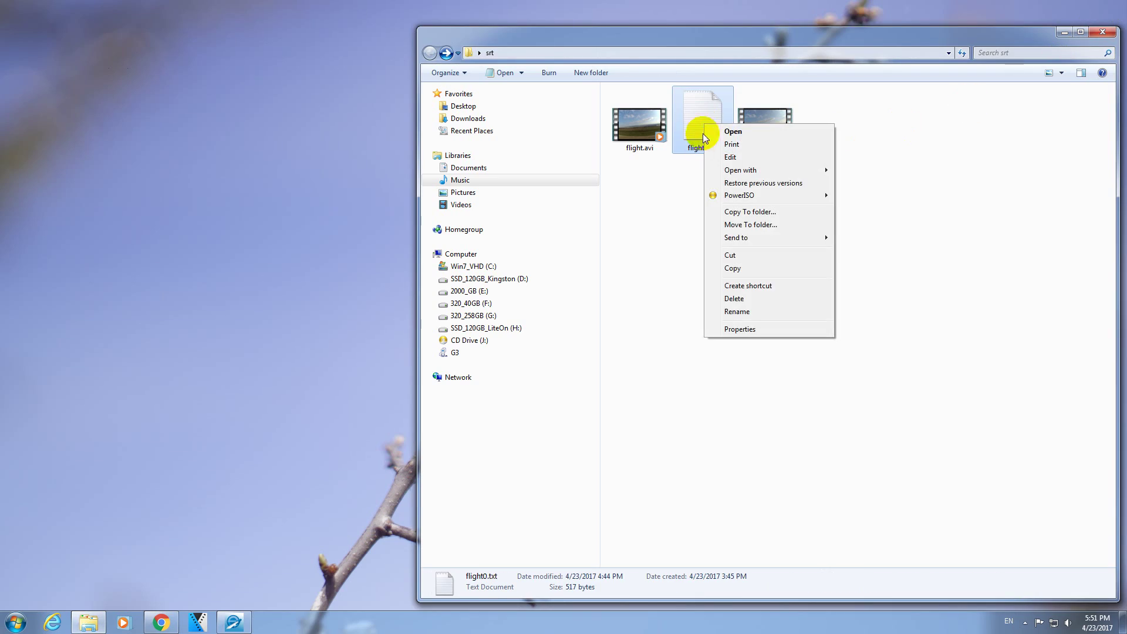
pyautogui.click(741, 298)
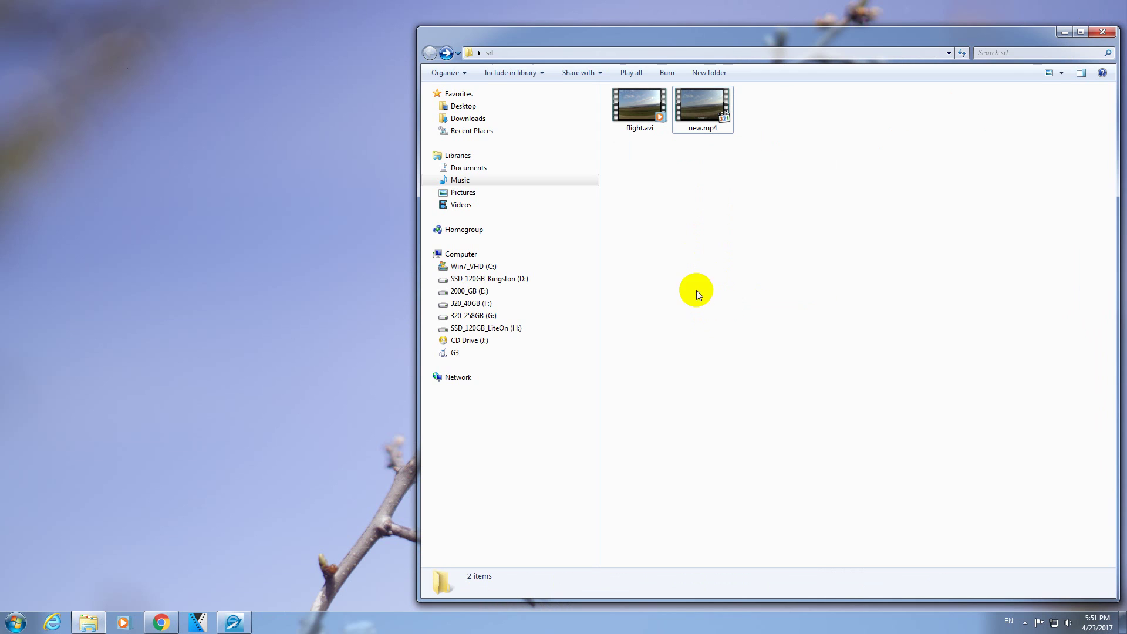
pyautogui.click(637, 128)
pyautogui.rightClick(652, 118)
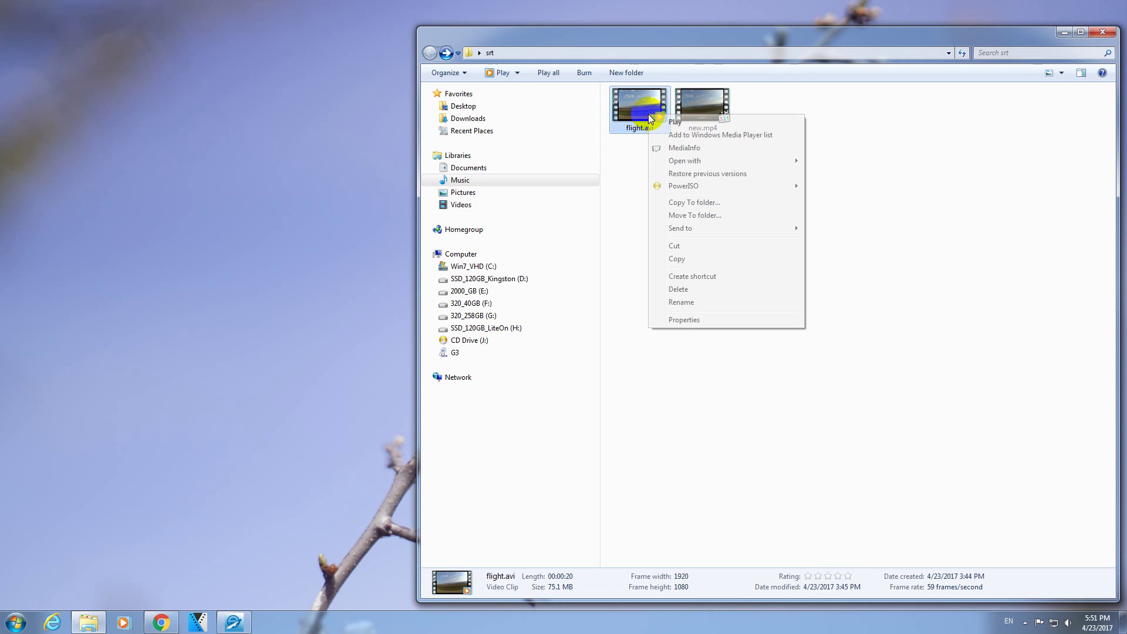
pyautogui.click(679, 289)
# Step: Select the new.mp4 video in the srt folder
pyautogui.click(641, 121)
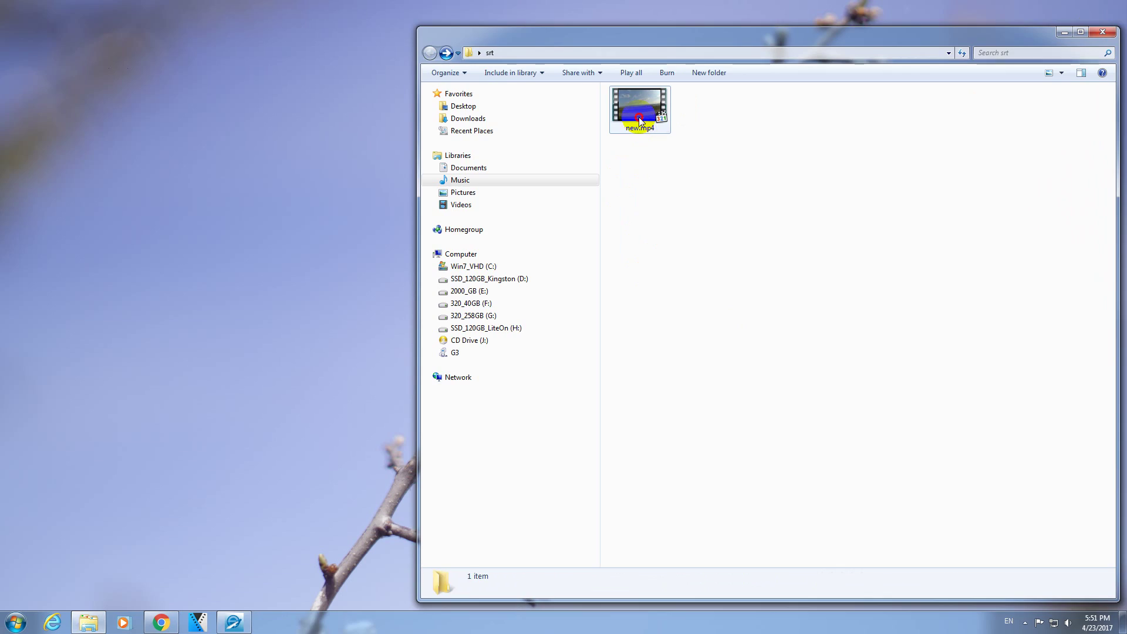